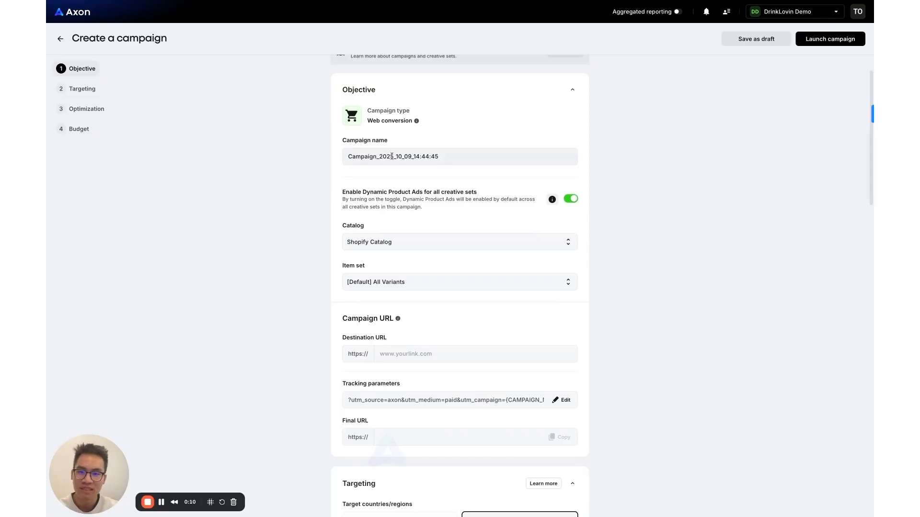
# Name the campaign DrinkLovin_ROAS.
pyautogui.click(422, 152)
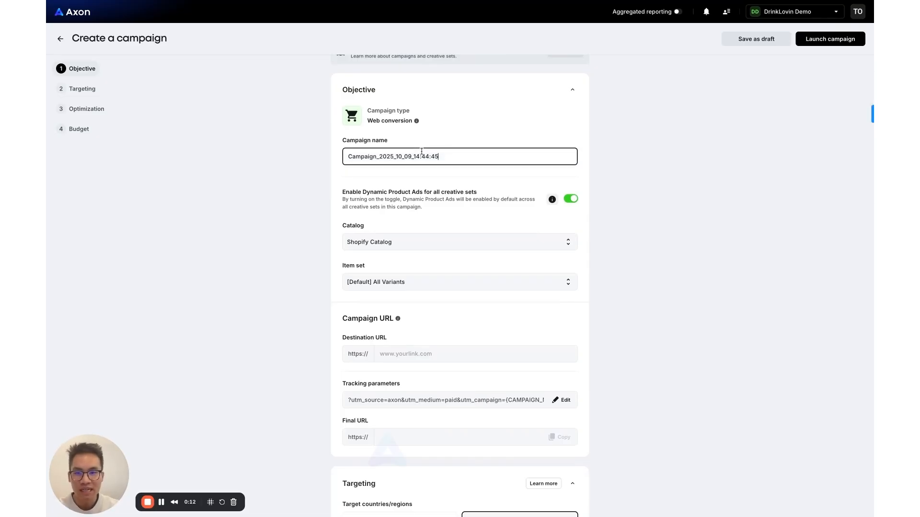
pyautogui.tripleClick(425, 158)
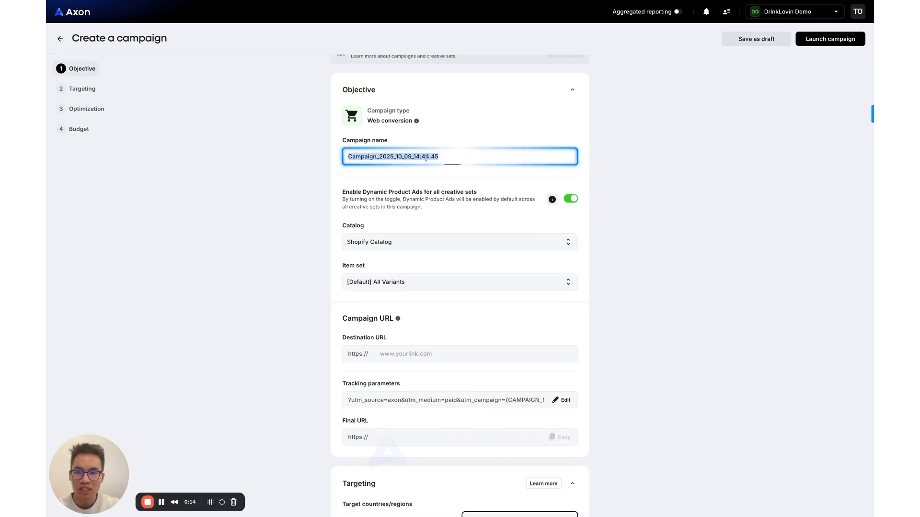
pyautogui.write('DrinkLovin_ROAS')
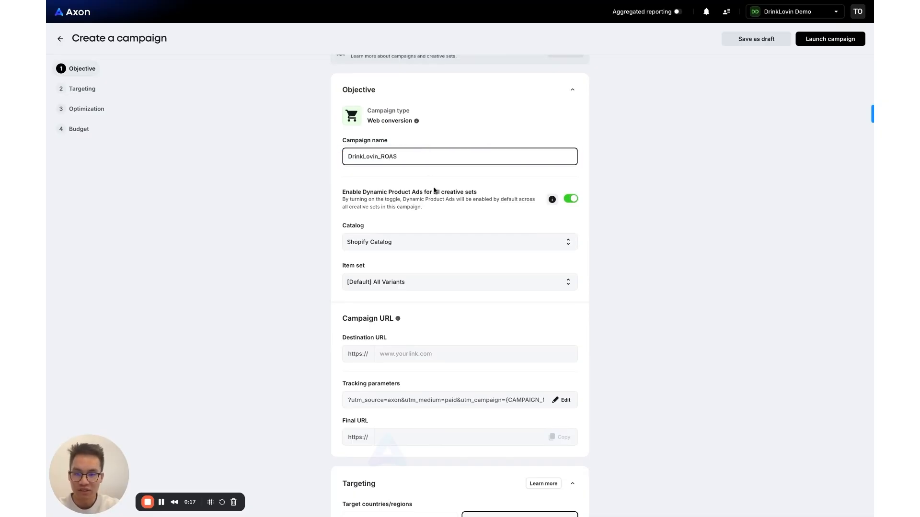
# Read the information about Dynamic Product Ads and close it.
pyautogui.scroll(-1, 434, 190)
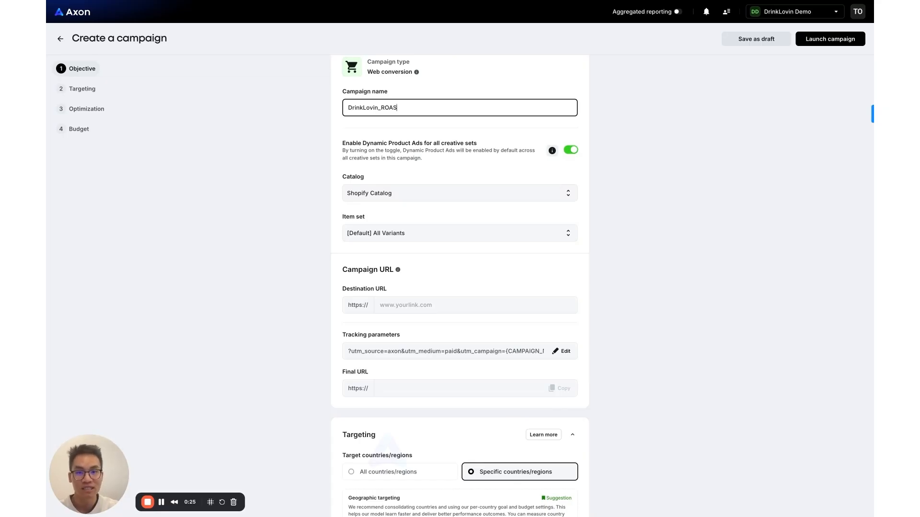
pyautogui.click(553, 152)
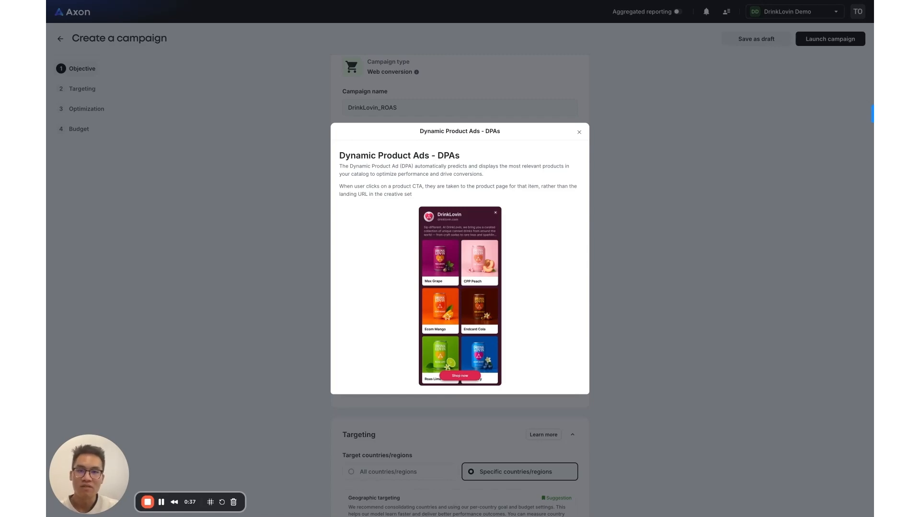
pyautogui.click(579, 132)
# Set the campaign's destination URL to drinklovin.com.
pyautogui.scroll(-1, 485, 251)
pyautogui.scroll(-2, 444, 254)
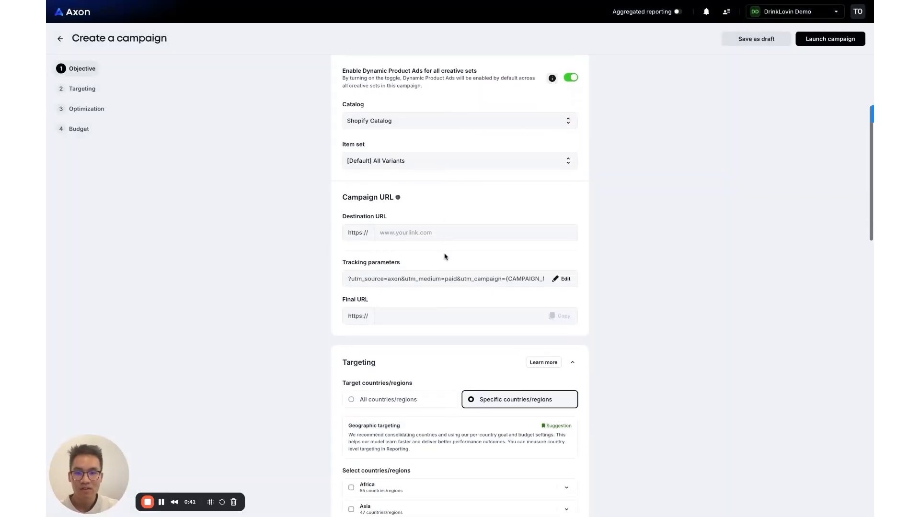
pyautogui.click(418, 232)
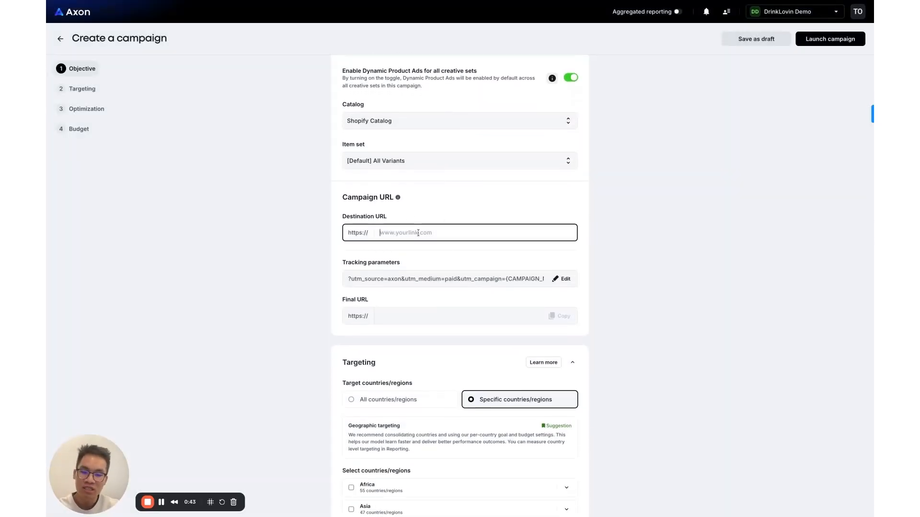
pyautogui.write('drinklovi')
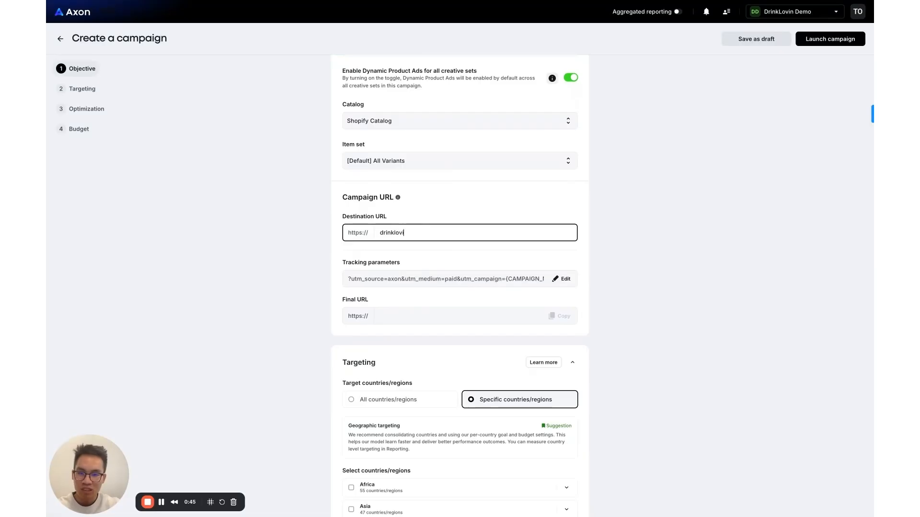
pyautogui.write('n.com')
pyautogui.click(382, 205)
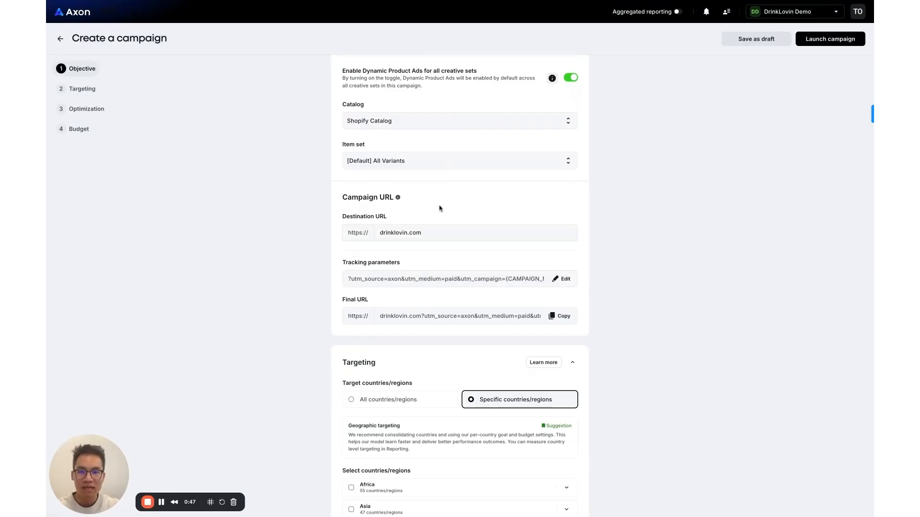
# Add Northbeam as measurement partner to the campaign's tracking parameters and confirm the URL setup.
pyautogui.scroll(-1, 439, 209)
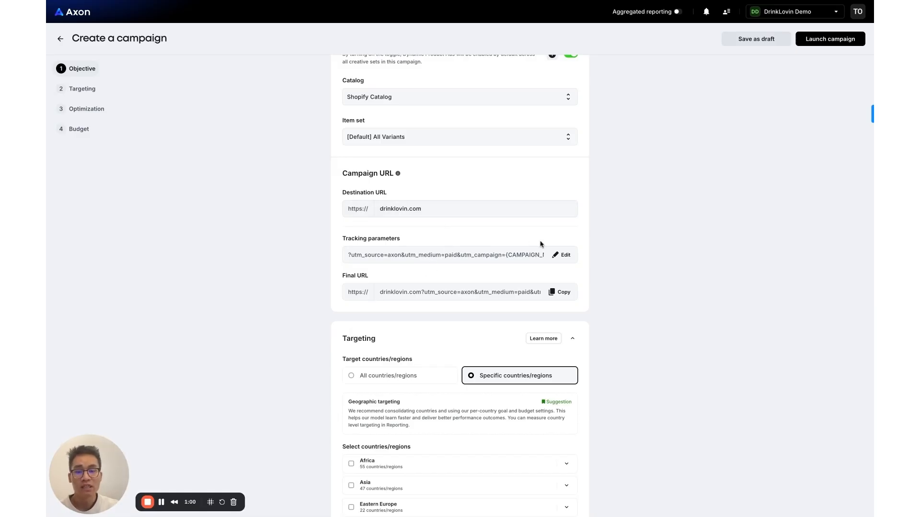
pyautogui.click(566, 256)
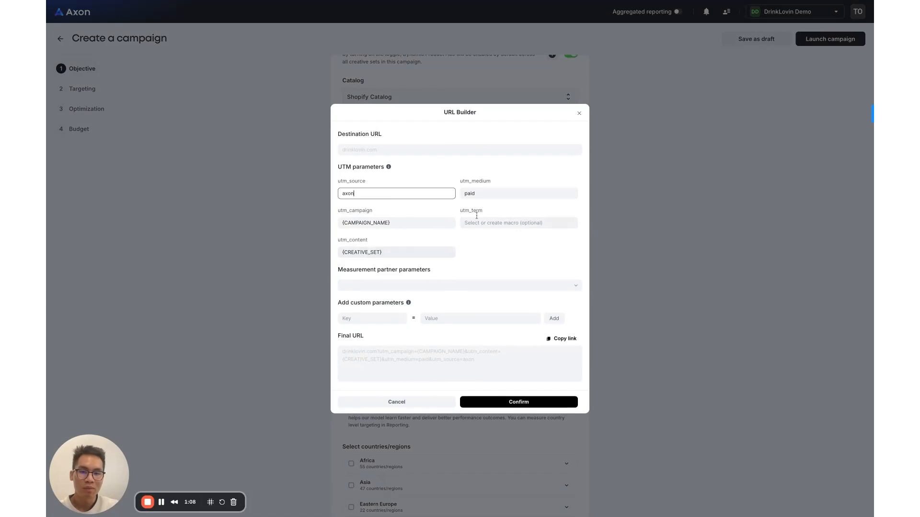
pyautogui.click(446, 284)
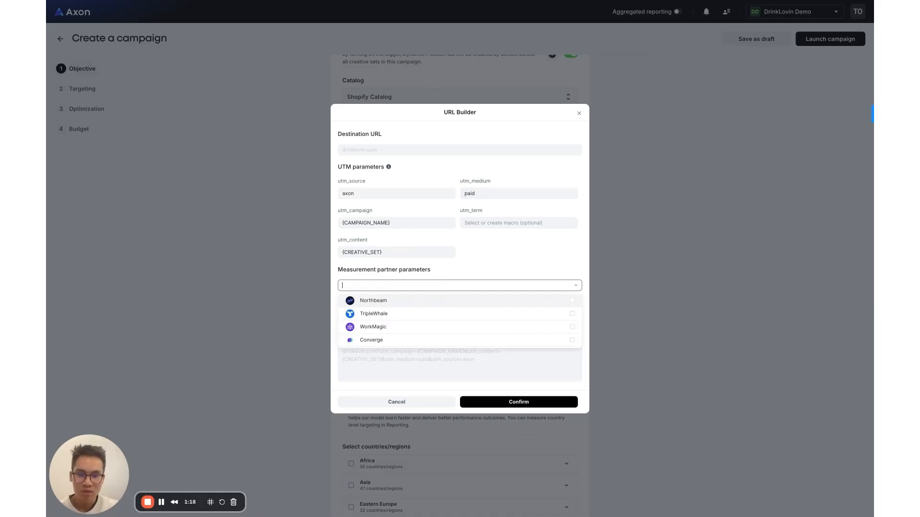
pyautogui.click(373, 300)
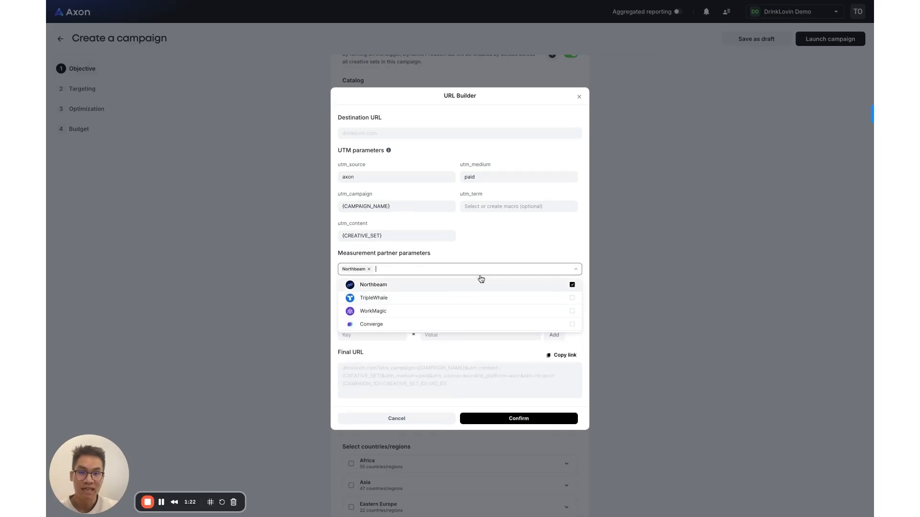
pyautogui.click(490, 238)
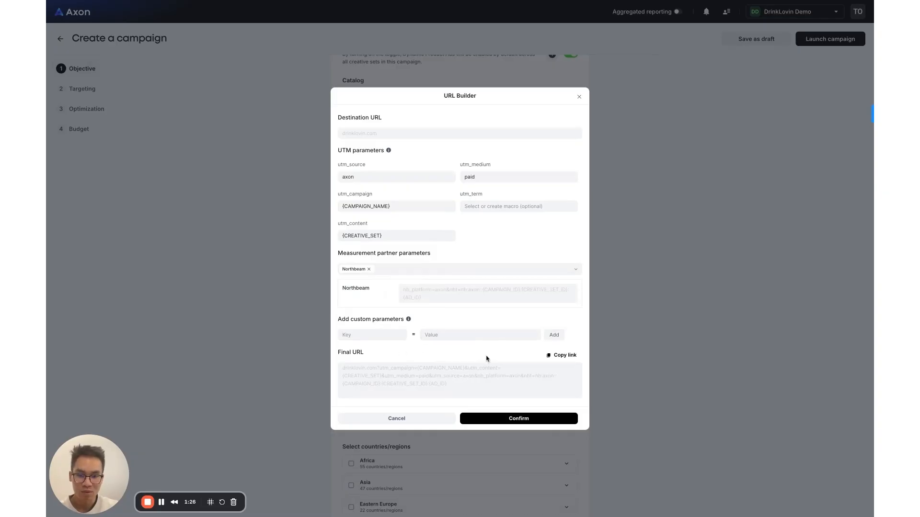
pyautogui.click(494, 419)
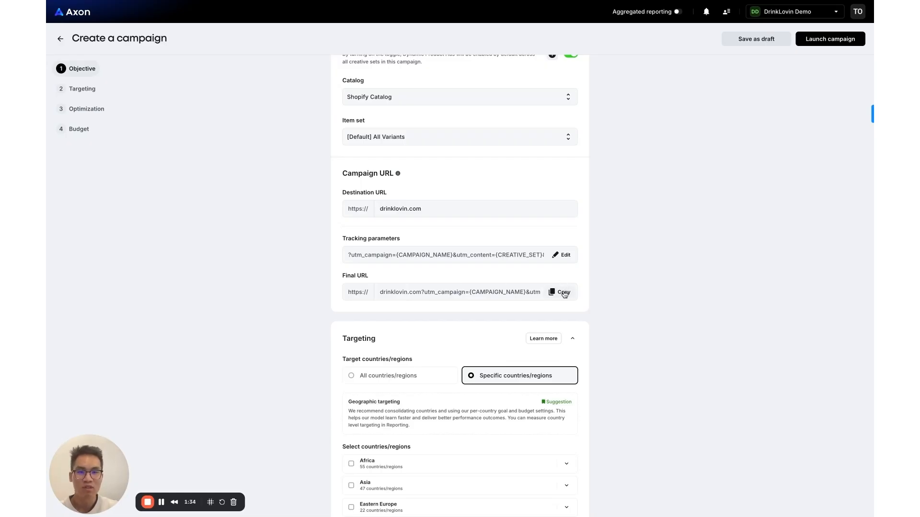
# Add Canada (CA) to the campaign's targeted countries under North America.
pyautogui.scroll(-5, 564, 294)
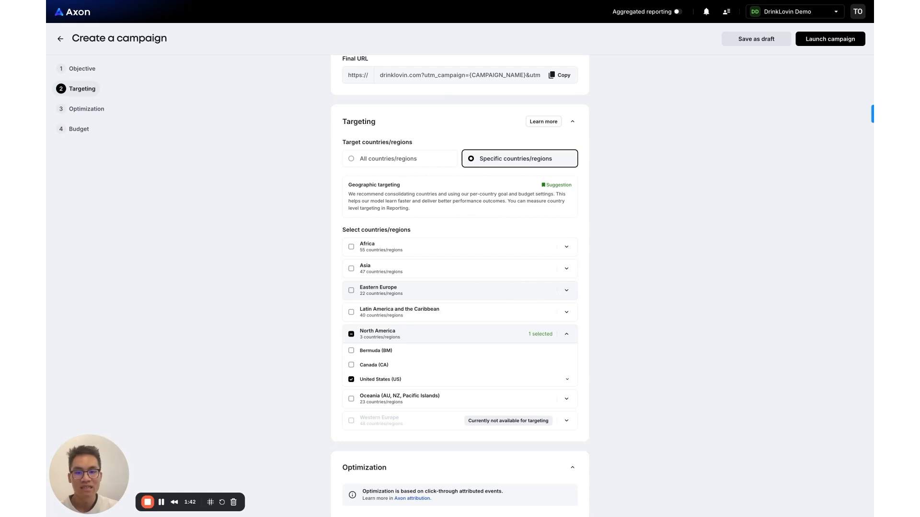
pyautogui.scroll(-1, 461, 367)
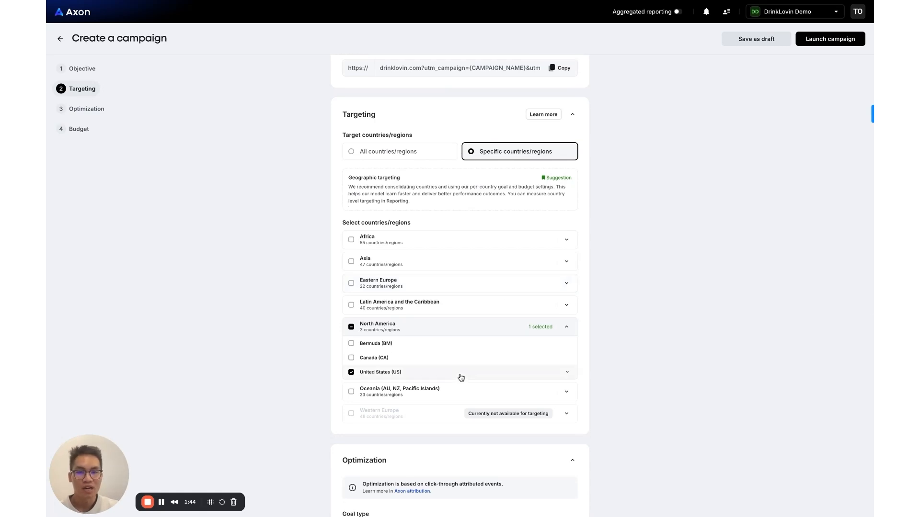
pyautogui.click(438, 356)
# Set the optimization goal type to ROAS with a Day 0 target.
pyautogui.scroll(-3, 439, 357)
pyautogui.scroll(-5, 410, 243)
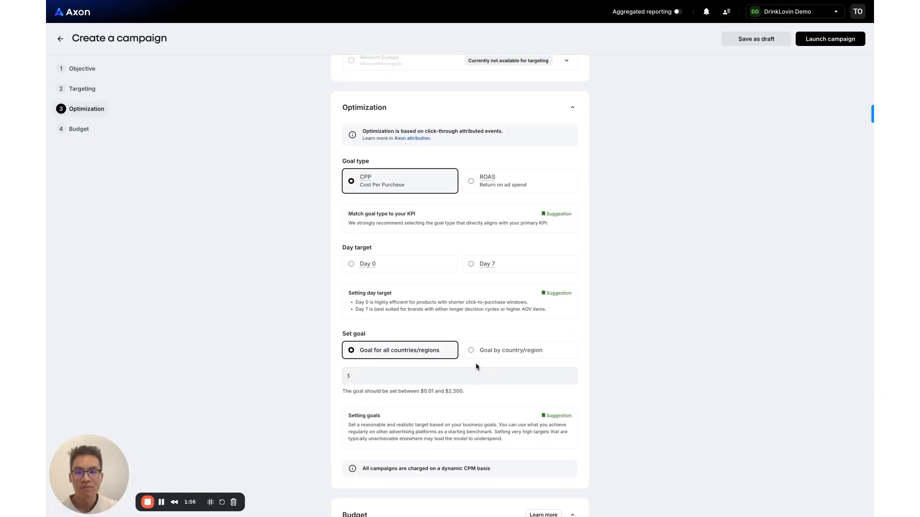
pyautogui.click(441, 188)
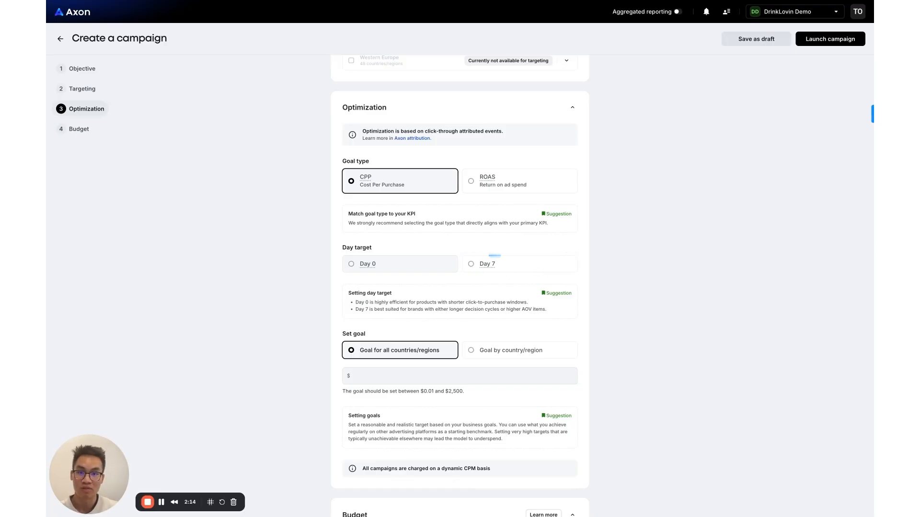
pyautogui.scroll(-1, 460, 287)
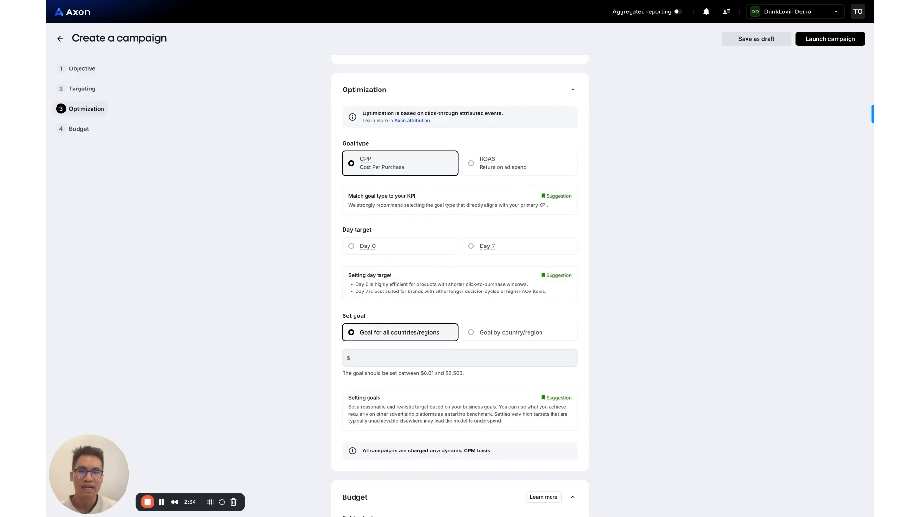
pyautogui.scroll(-1, 495, 180)
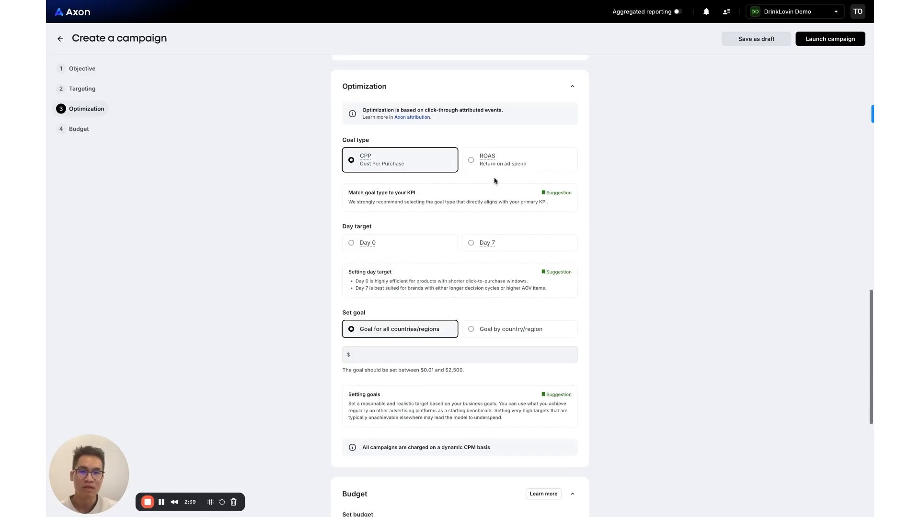
pyautogui.click(512, 148)
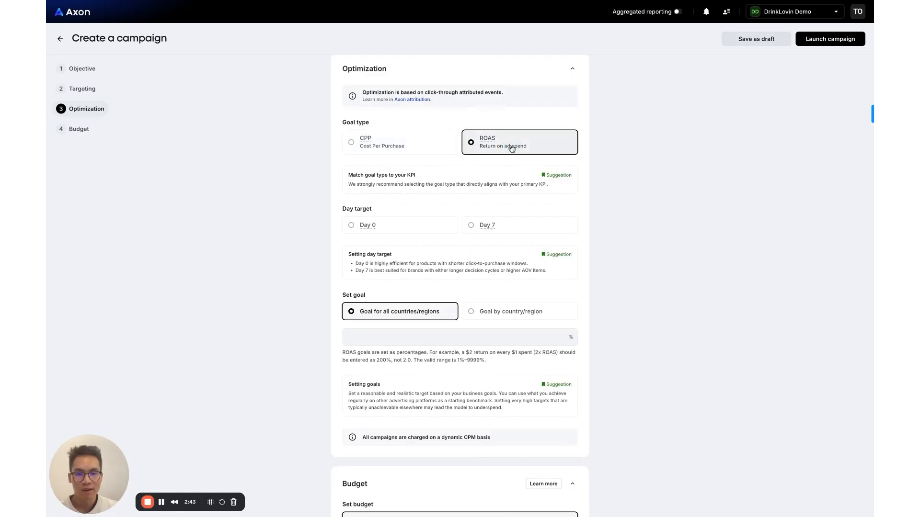
pyautogui.click(405, 228)
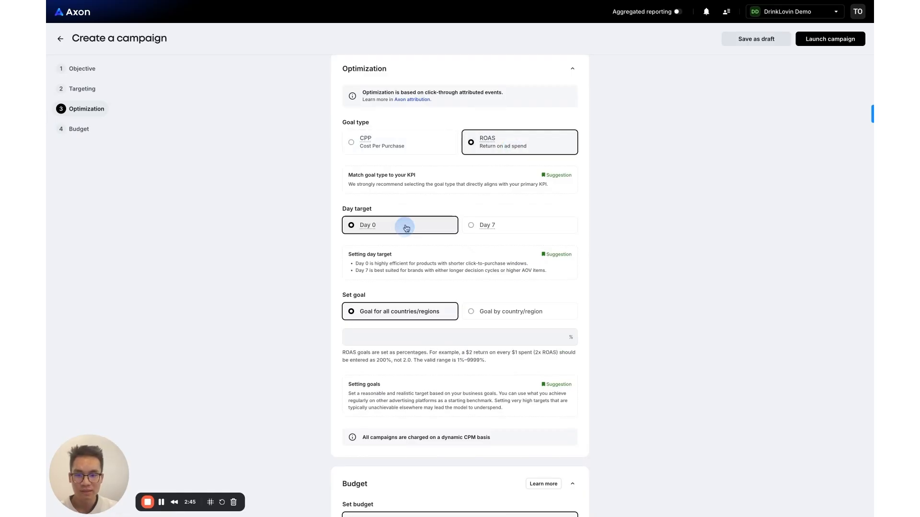
# Set the ROAS goal for all countries/regions to 200%.
pyautogui.scroll(-2, 428, 259)
pyautogui.click(432, 235)
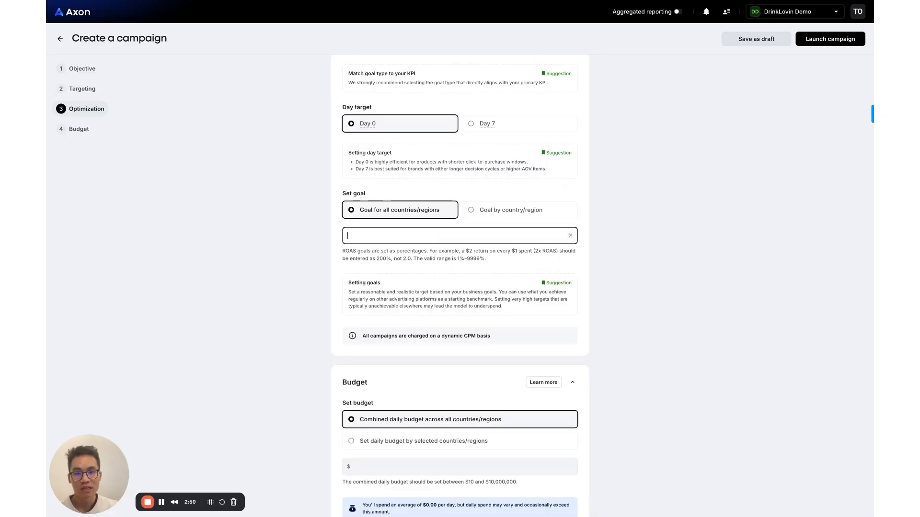
pyautogui.write('200')
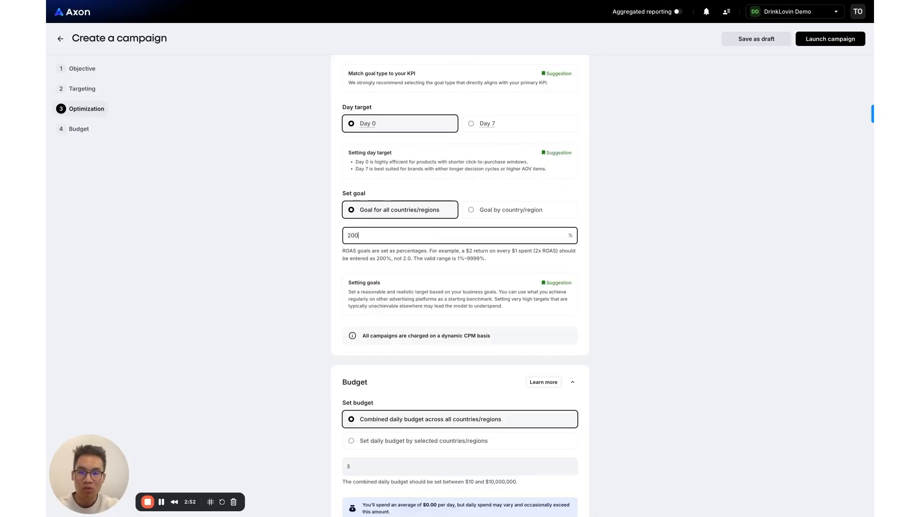
pyautogui.click(636, 240)
# Set the combined daily budget across all countries/regions to $1,000.
pyautogui.scroll(-4, 636, 240)
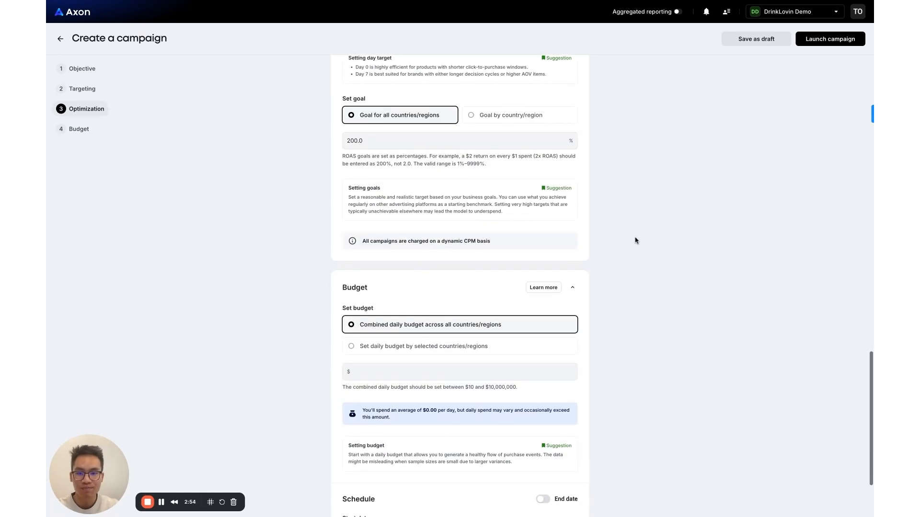
pyautogui.scroll(-1, 458, 277)
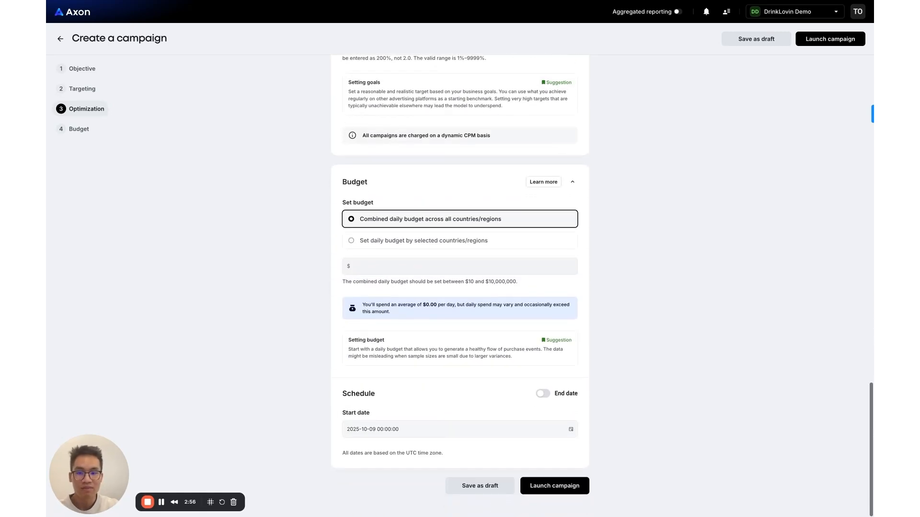
pyautogui.click(456, 274)
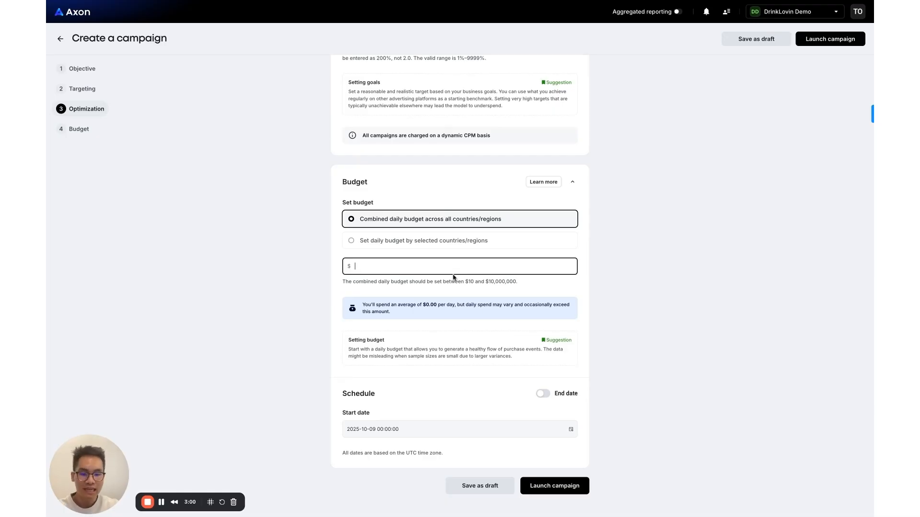
pyautogui.write('1000')
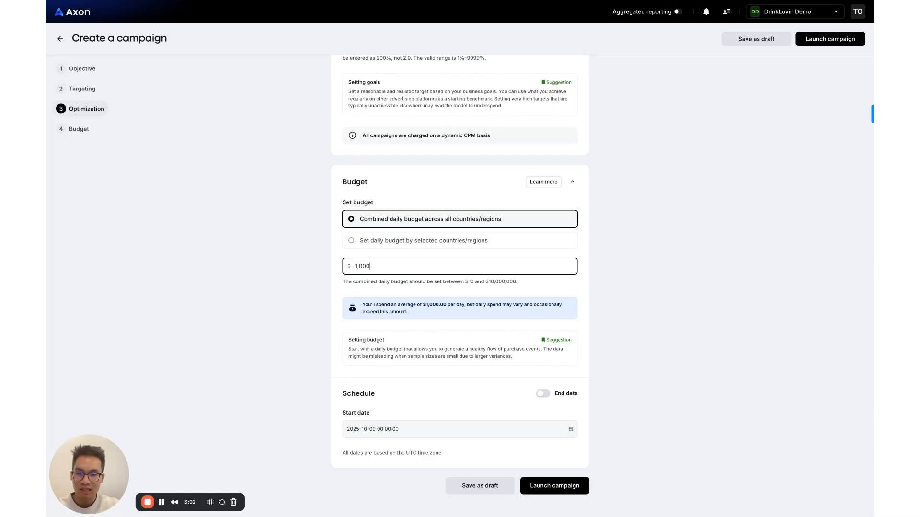
pyautogui.click(697, 228)
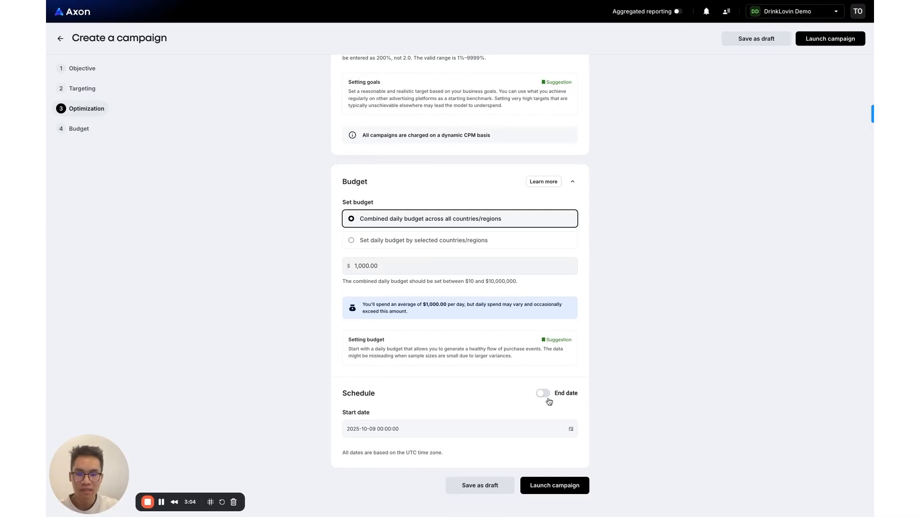
# Launch the campaign from the settings review and continue to creating a new creative set.
pyautogui.click(548, 489)
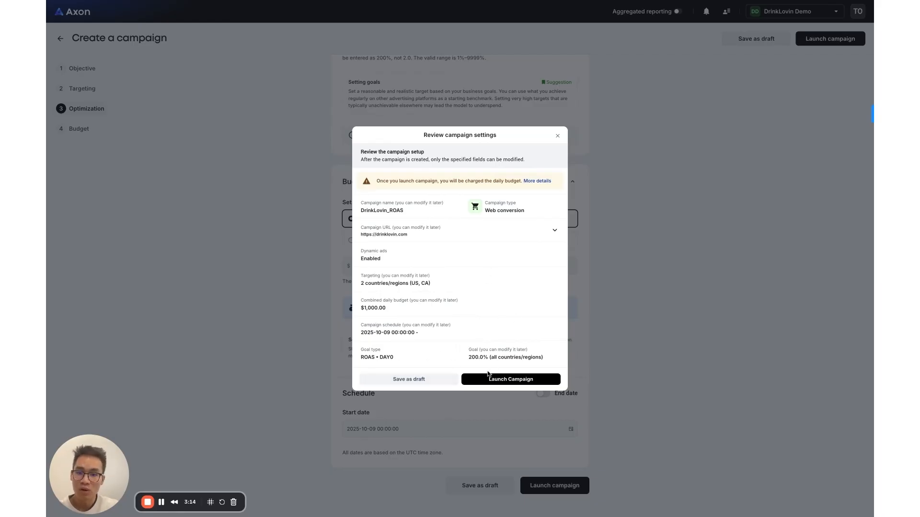
pyautogui.click(498, 384)
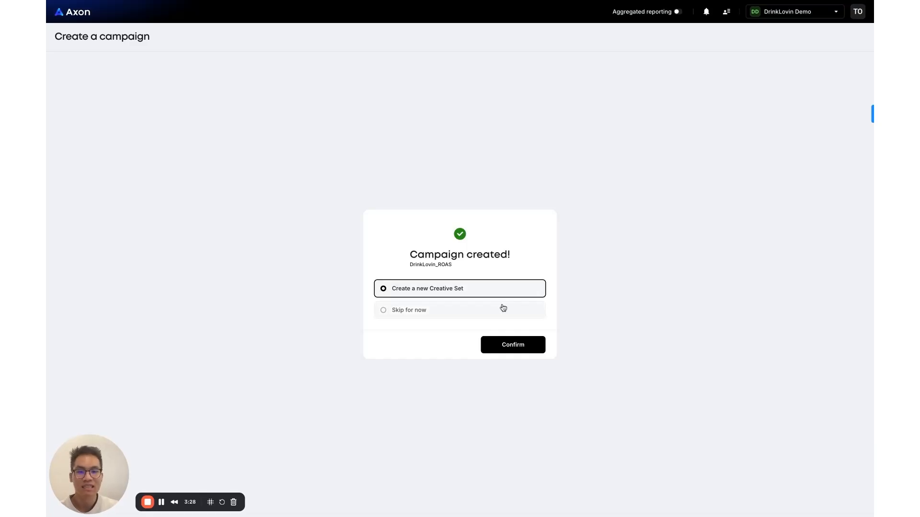
pyautogui.click(510, 345)
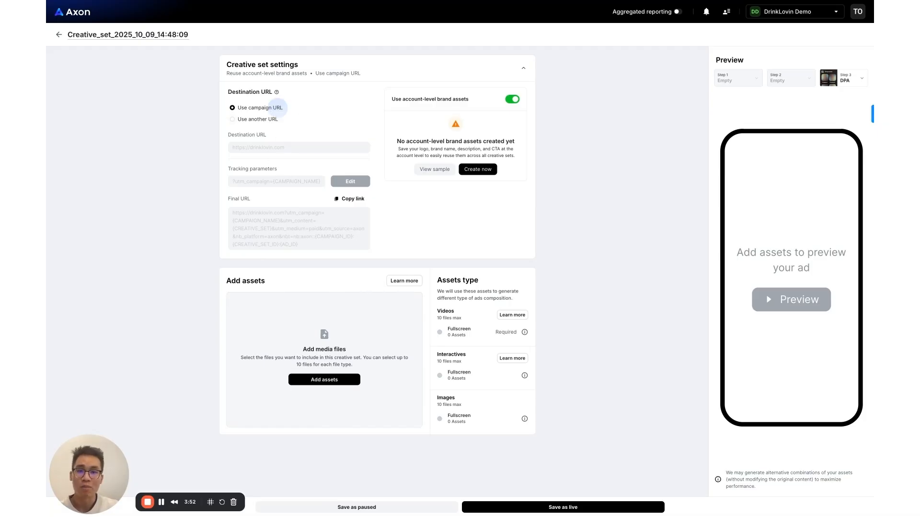
# Try the option of another destination URL for the creative set and return to the campaign URL.
pyautogui.click(270, 120)
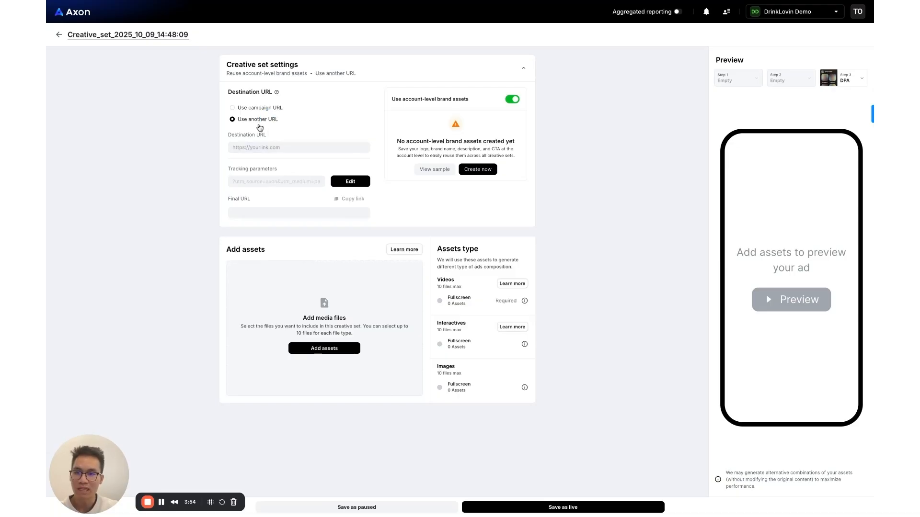
pyautogui.click(261, 110)
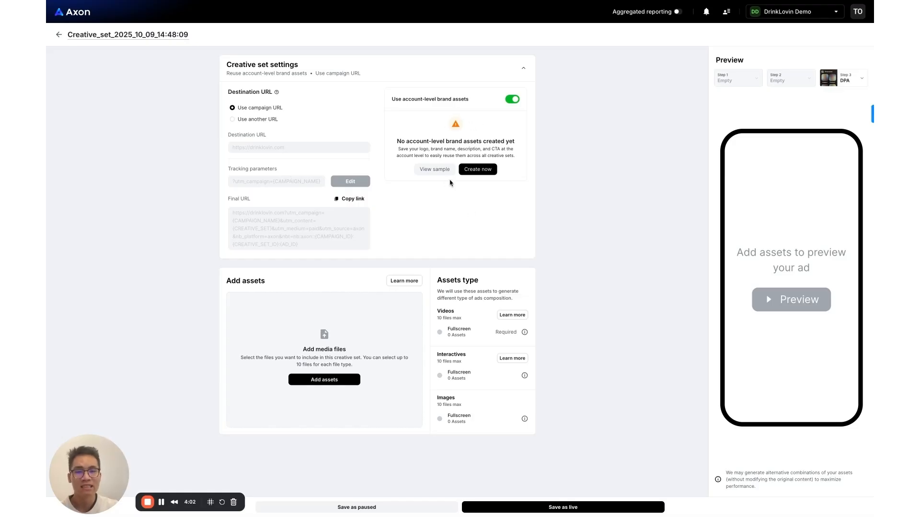
# View the sample showing how account-level brand assets are used in ads, and close it.
pyautogui.click(437, 171)
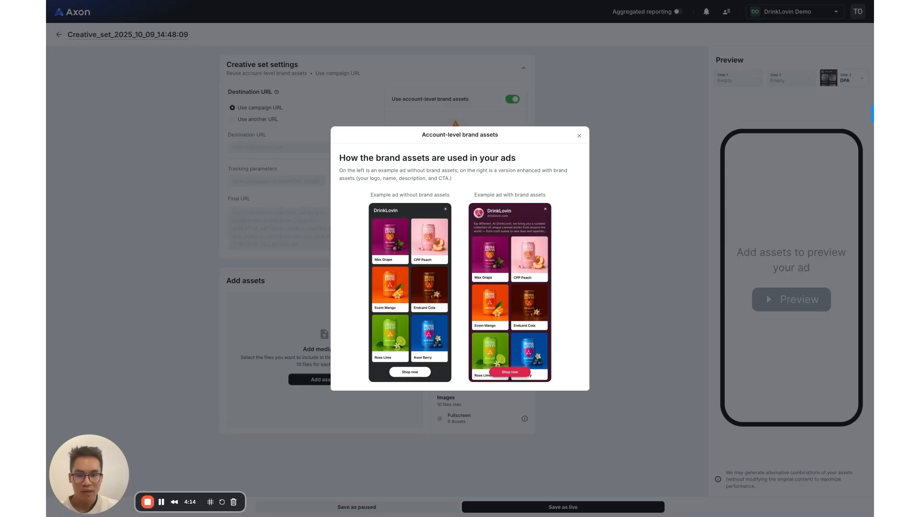
pyautogui.click(579, 135)
# Start creating account-level brand assets and upload resized_image_300x300.png as the brand logo image.
pyautogui.click(478, 169)
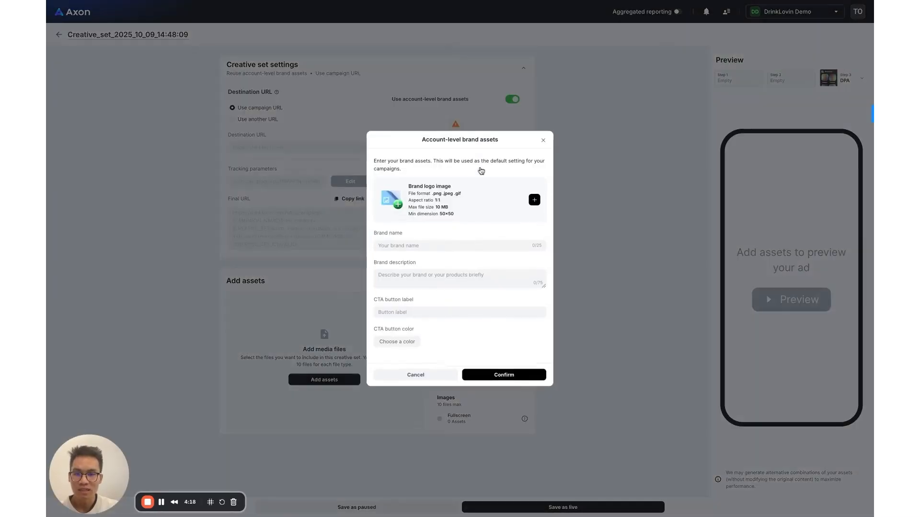
pyautogui.click(450, 244)
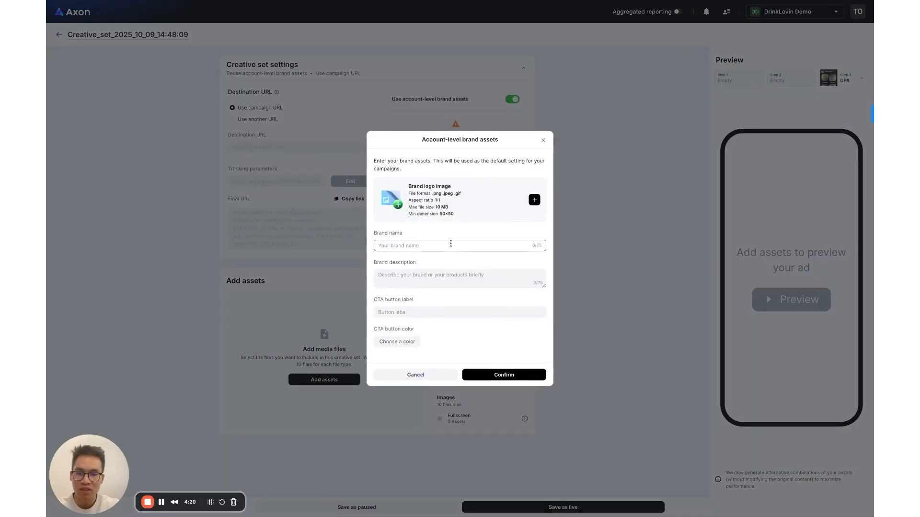
pyautogui.click(534, 199)
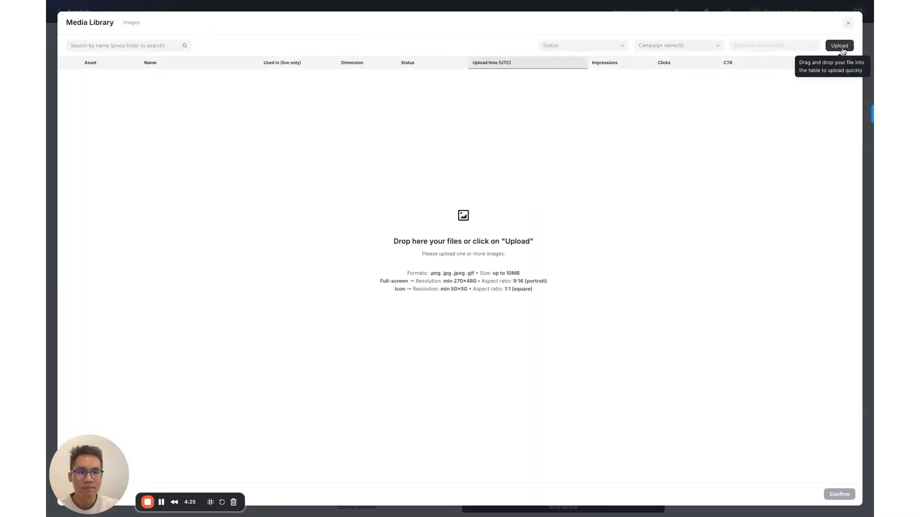
pyautogui.click(841, 48)
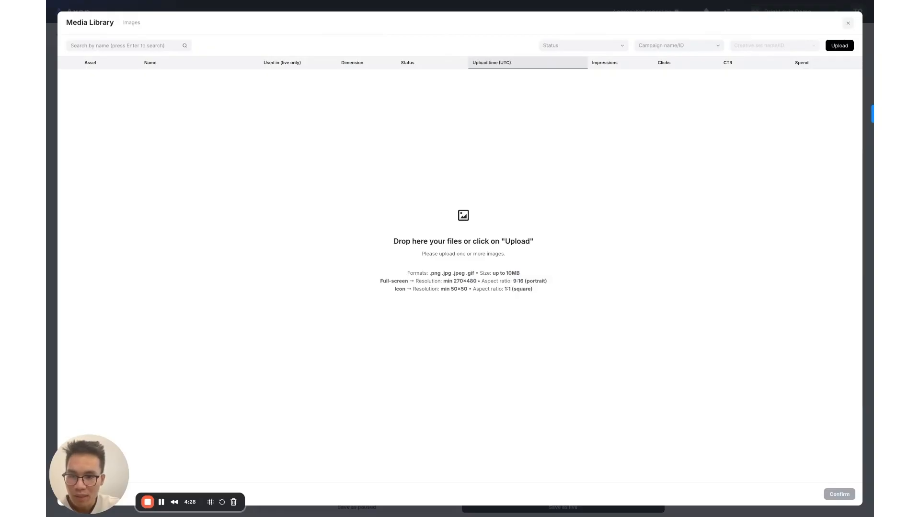
pyautogui.click(620, 275)
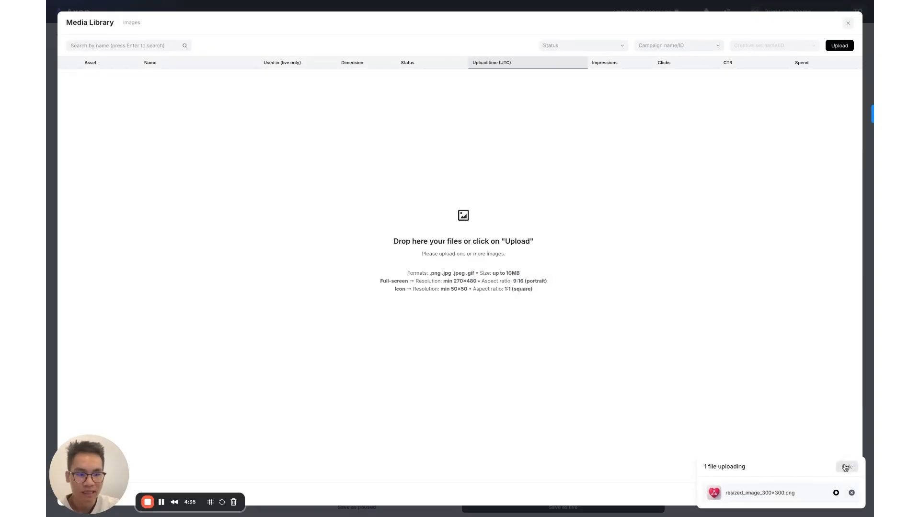
pyautogui.click(69, 88)
pyautogui.click(819, 468)
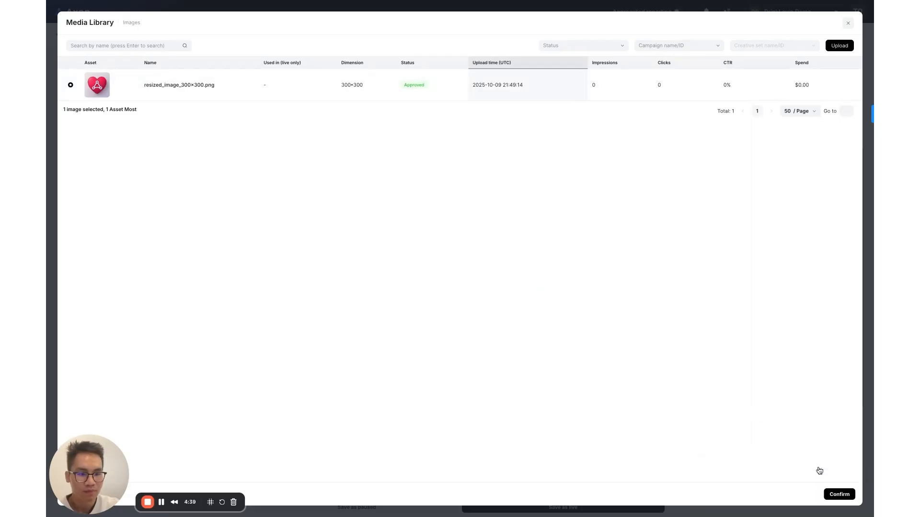
pyautogui.click(838, 494)
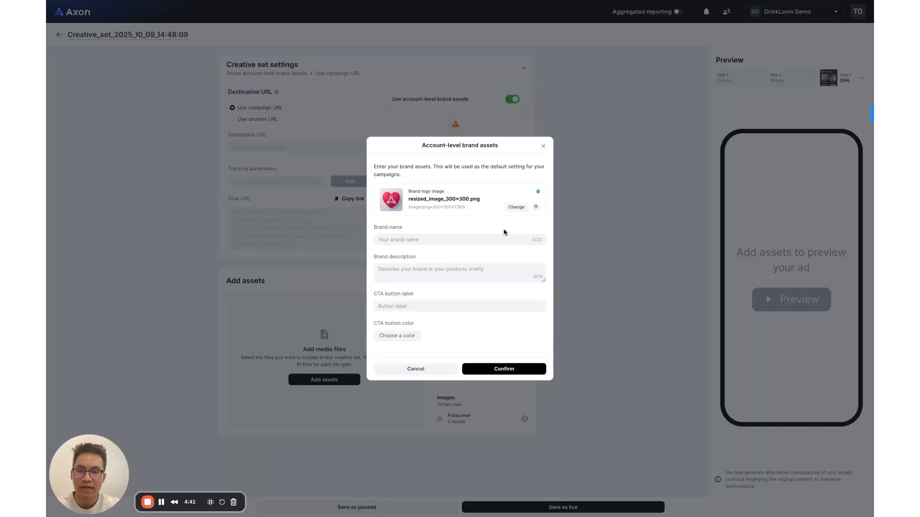
# Enter "Drinklovin" as the brand name and "Drinklovin is the most fun drink in the market!" as the brand description.
pyautogui.write('Drinklovin')
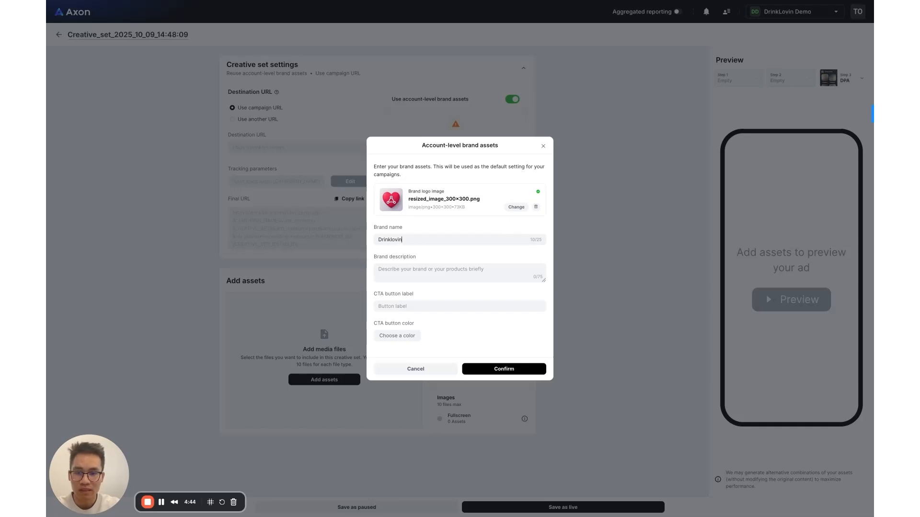
pyautogui.click(493, 271)
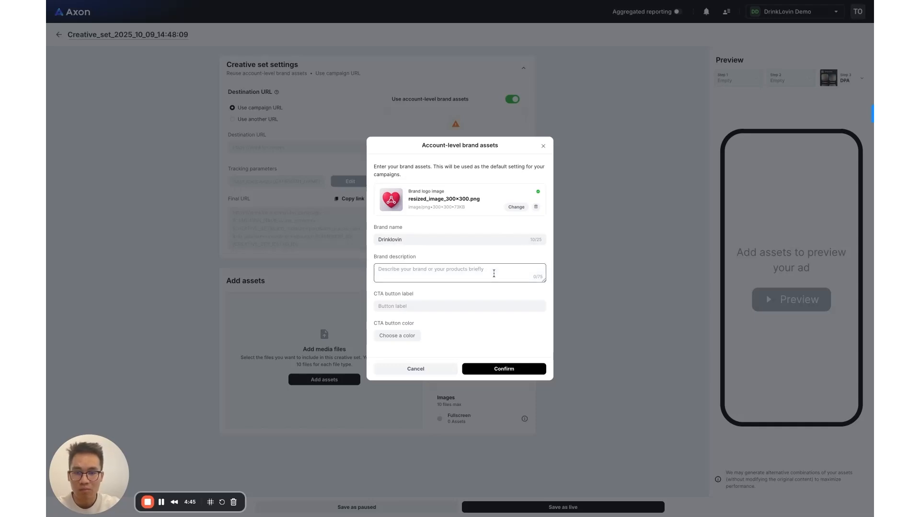
pyautogui.write('Drinklovin ')
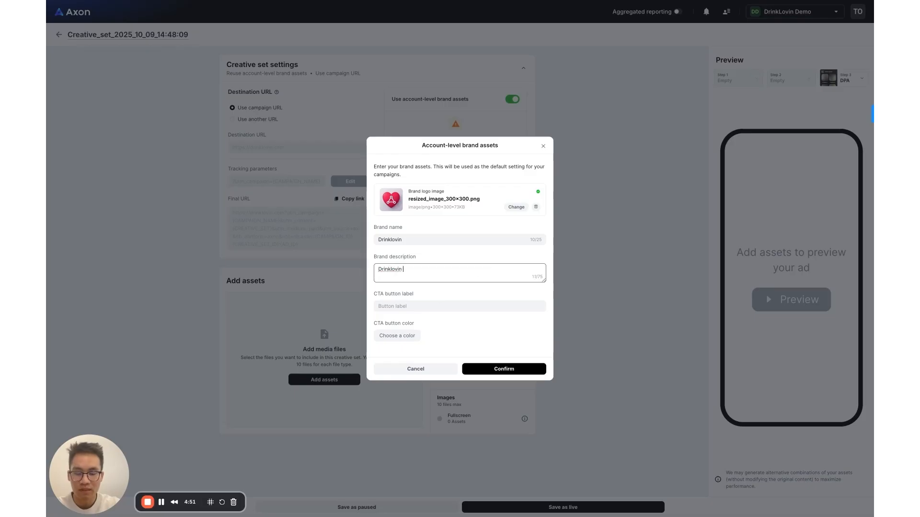
pyautogui.write('is the most fun drink in ')
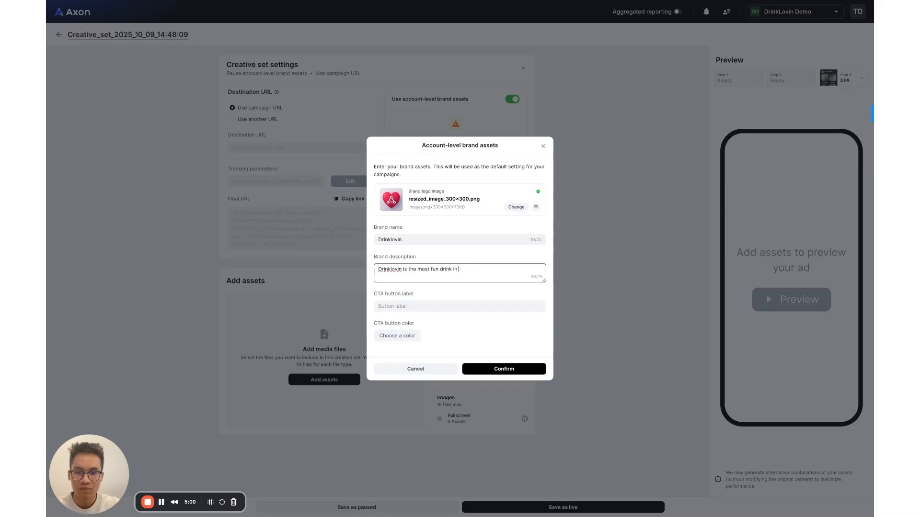
pyautogui.write('the market!')
# Set the CTA button label to "Shop Now" and its color to red (#FF0000), and save the brand assets.
pyautogui.click(439, 305)
pyautogui.write('Sh')
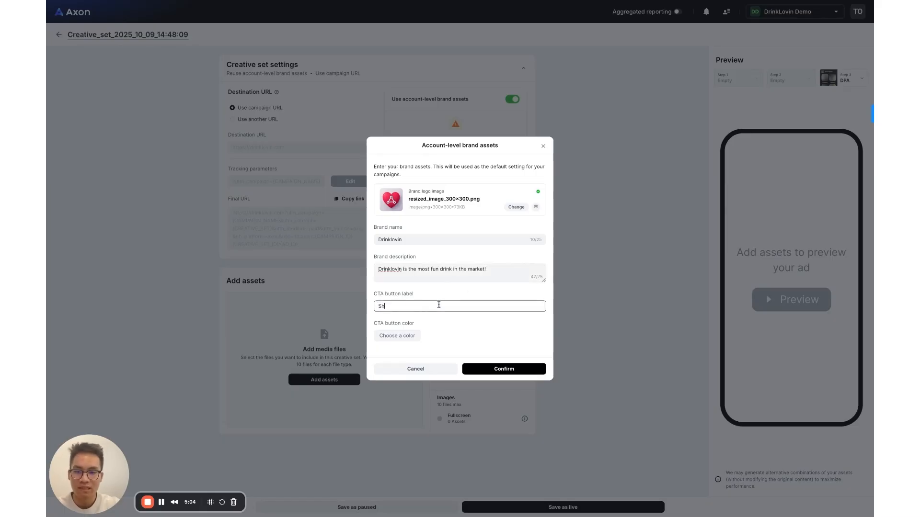
pyautogui.write('op Now')
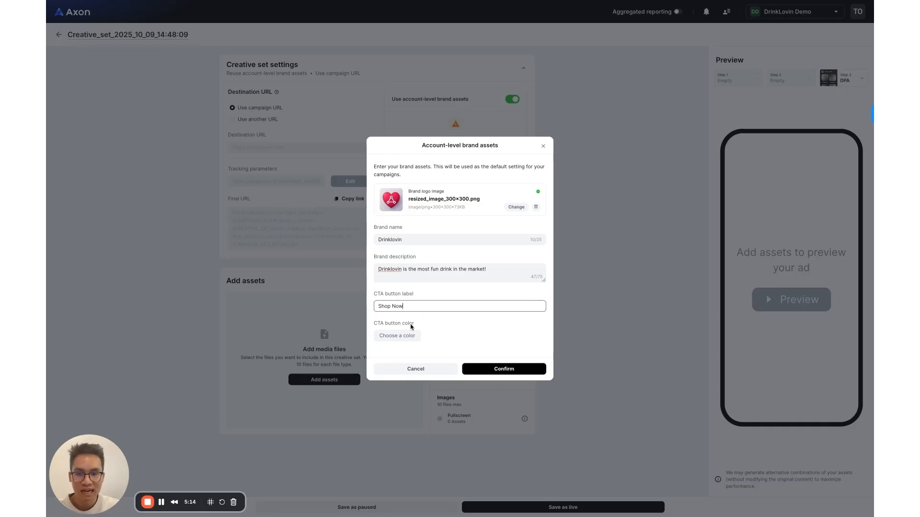
pyautogui.click(401, 338)
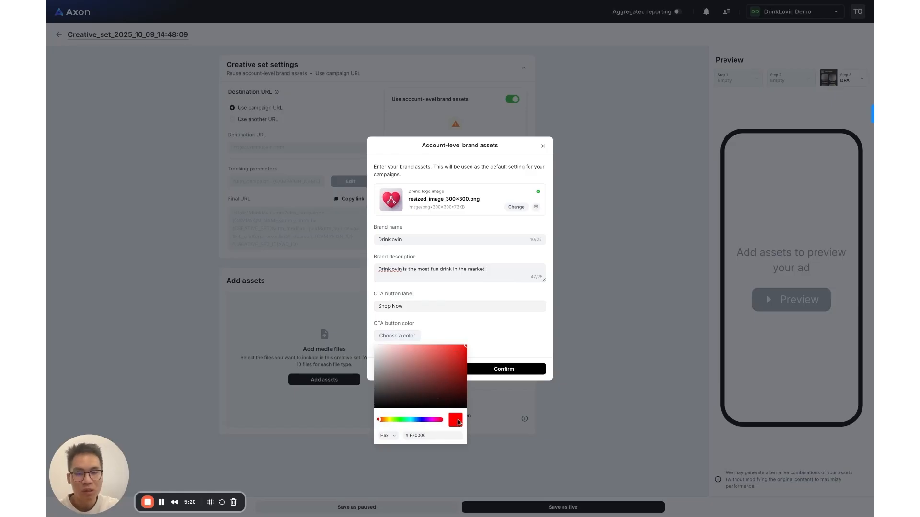
pyautogui.click(506, 320)
pyautogui.click(414, 338)
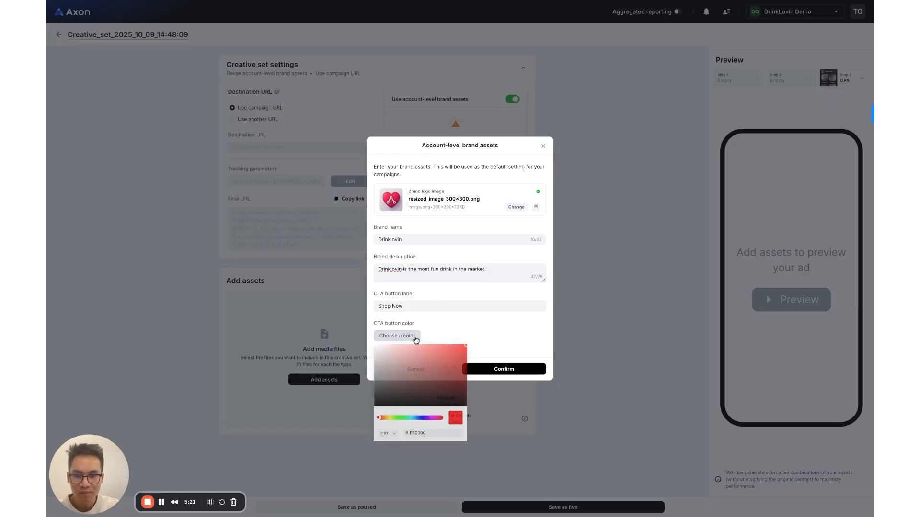
pyautogui.click(465, 346)
pyautogui.click(496, 348)
pyautogui.click(503, 368)
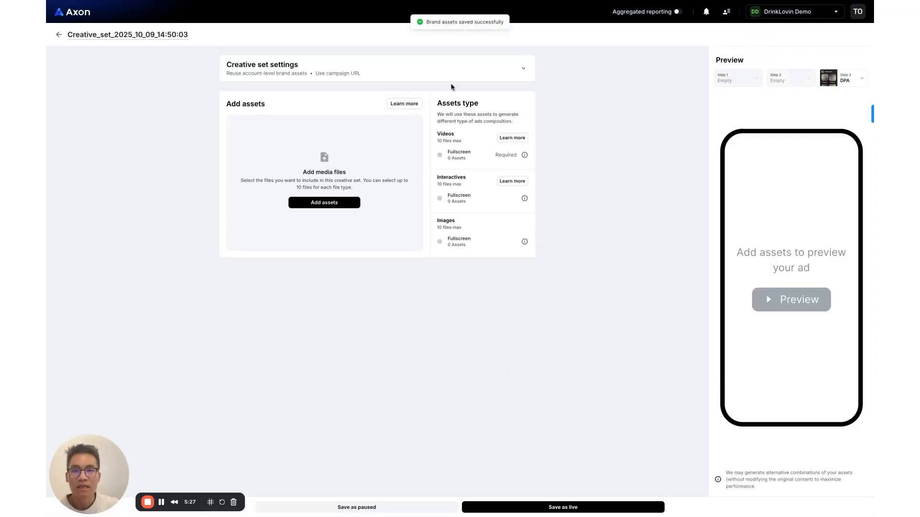
# Review the saved brand assets in the creative set settings and locate the Brand assets entry among the account options.
pyautogui.click(451, 79)
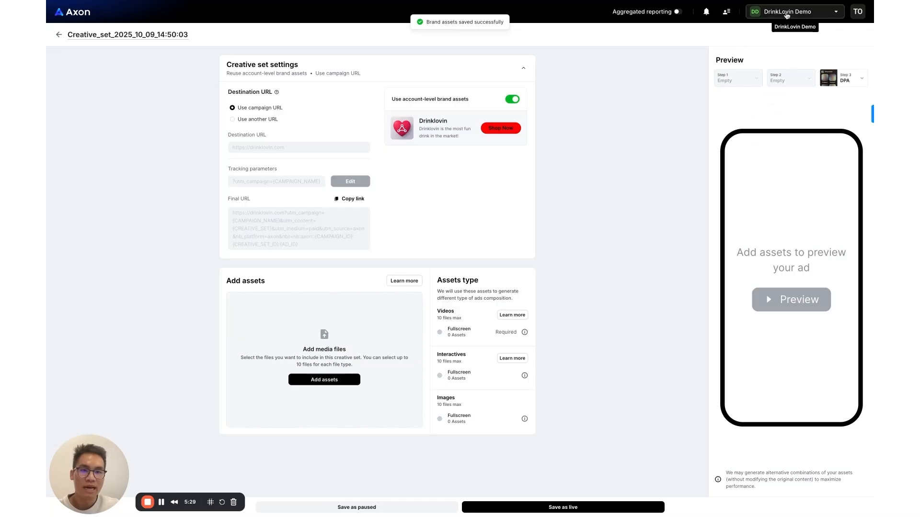
pyautogui.click(788, 15)
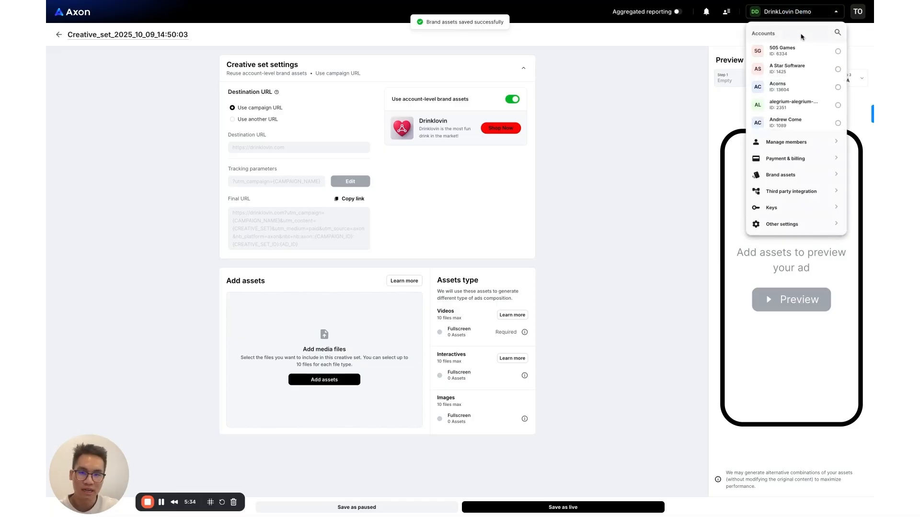
pyautogui.click(789, 175)
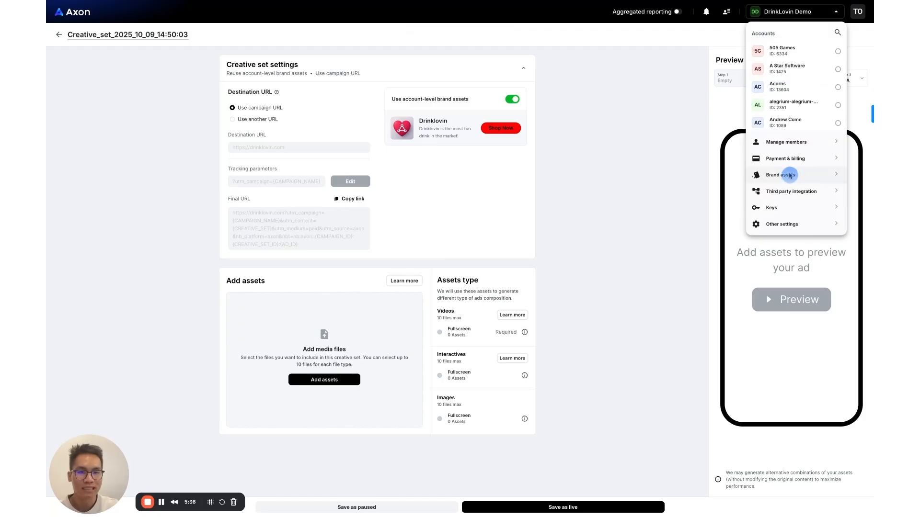
pyautogui.click(607, 152)
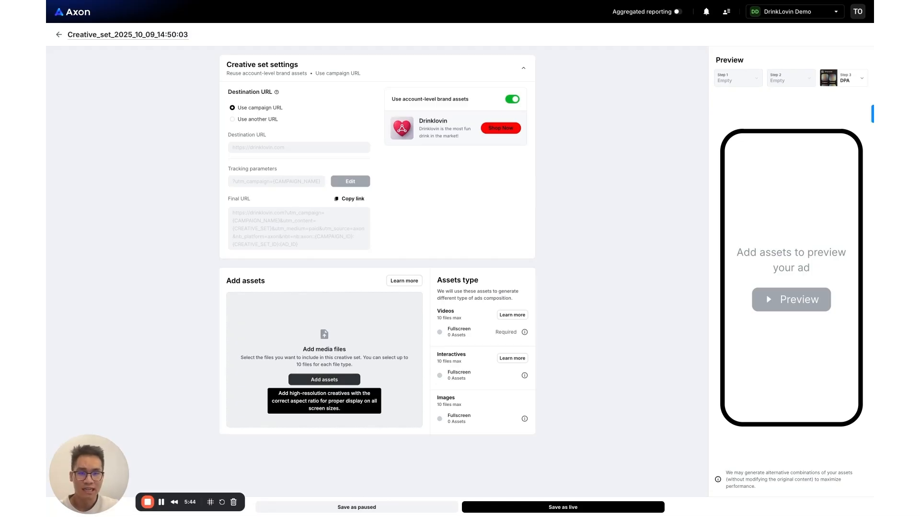
# Upload the Drinklovin videos and static images to the media library, and select the two approved videos.
pyautogui.click(324, 380)
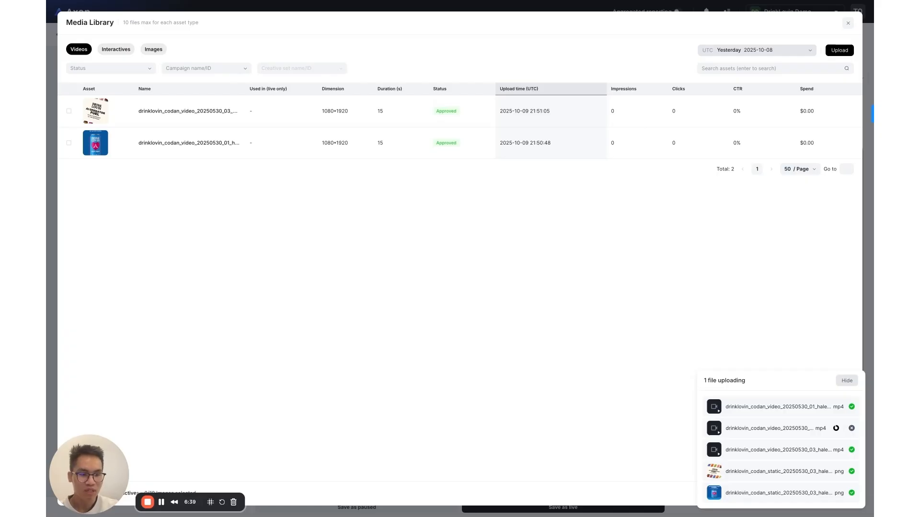
pyautogui.click(846, 381)
pyautogui.click(69, 110)
pyautogui.click(69, 143)
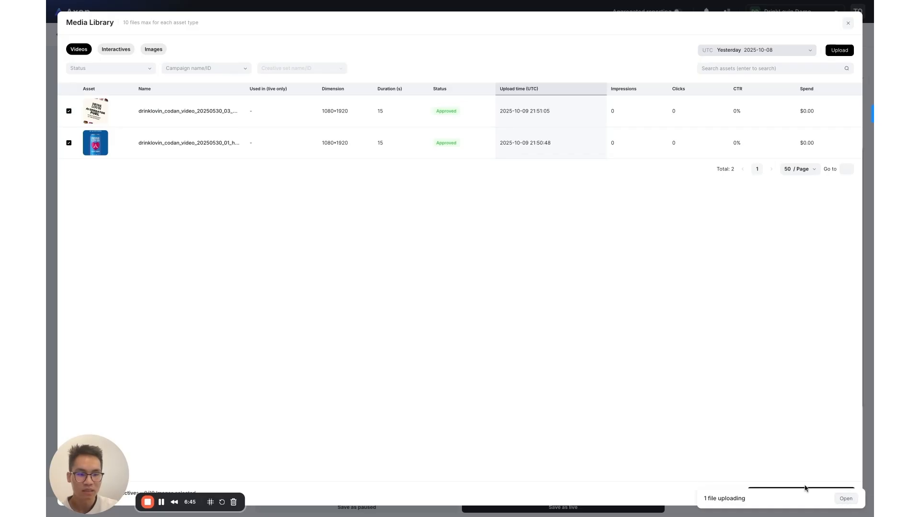
# Select the two 1080×1920 Drinklovin static images and add all selected assets to the creative set.
pyautogui.click(153, 49)
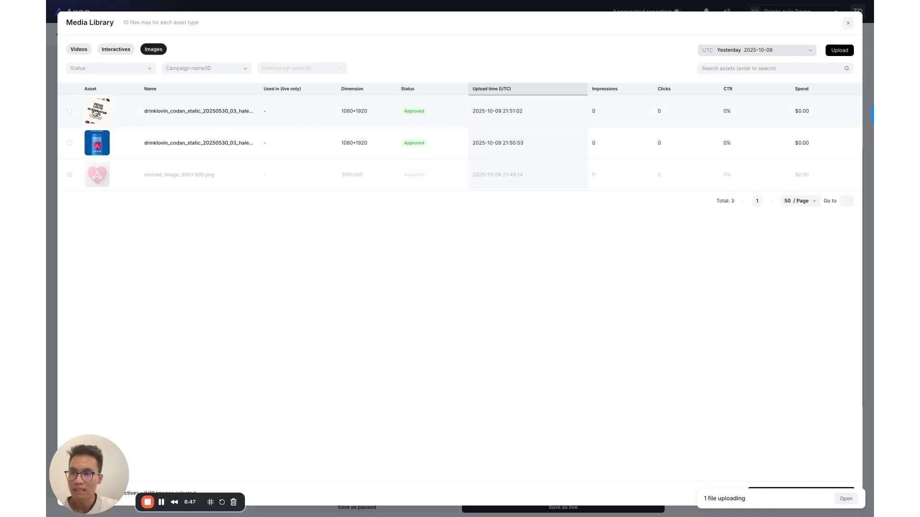
pyautogui.click(70, 110)
pyautogui.click(70, 143)
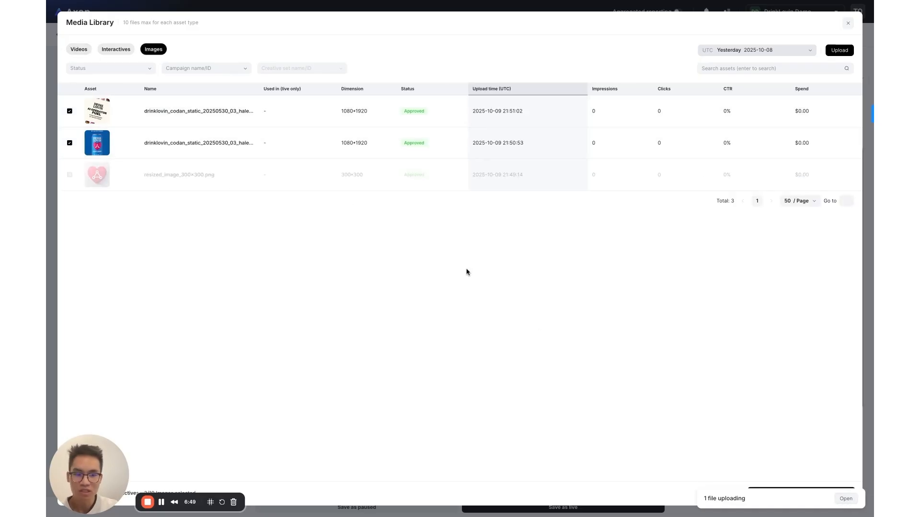
pyautogui.click(842, 489)
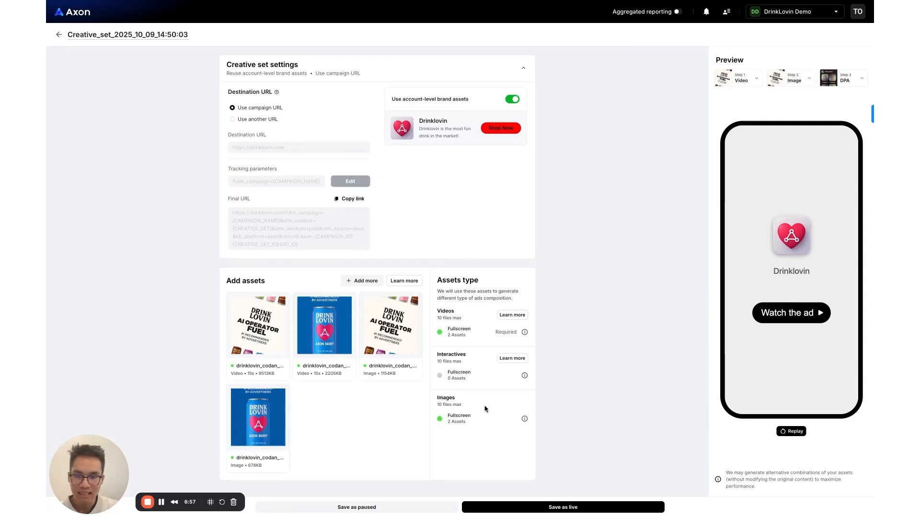
# Read the creative best practices, play the accompanying video, and close the guidance.
pyautogui.click(405, 280)
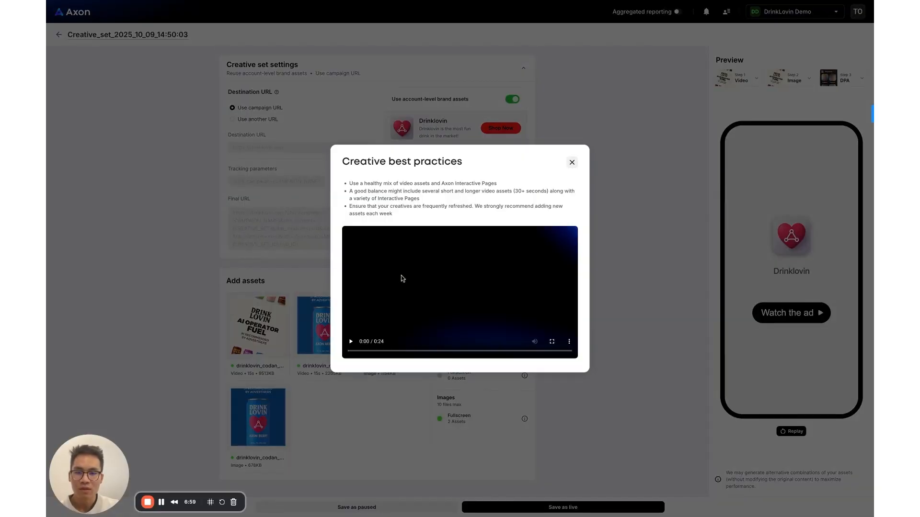
pyautogui.click(351, 341)
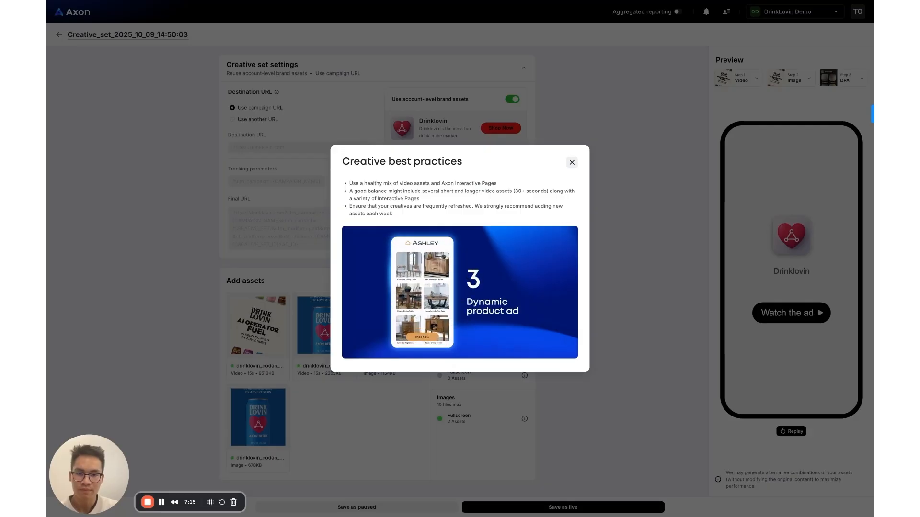
pyautogui.click(572, 164)
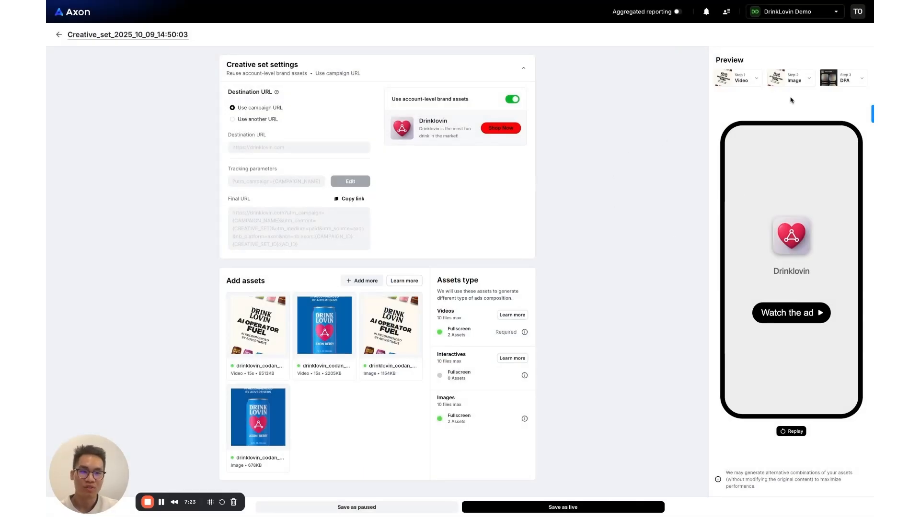
# Preview the ad with the blue can image as step 2, going through the video, image and dynamic product ad.
pyautogui.click(741, 81)
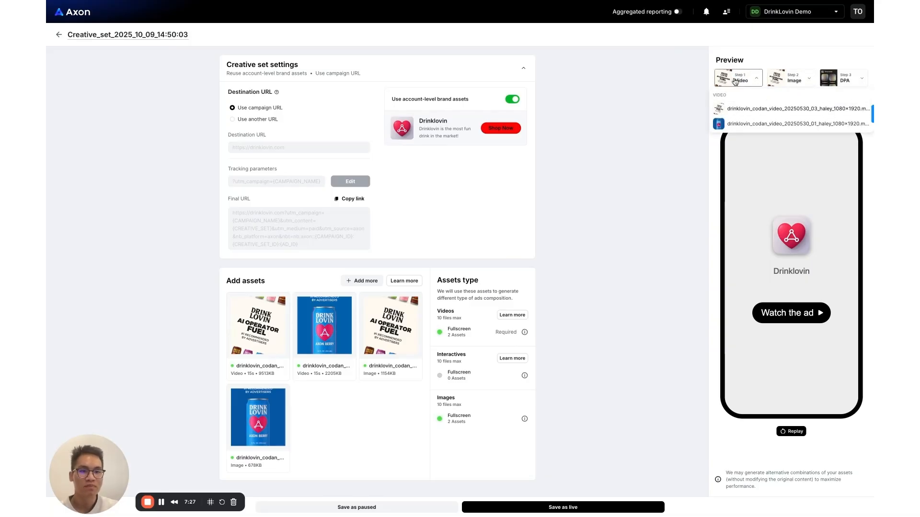
pyautogui.click(740, 79)
pyautogui.click(792, 78)
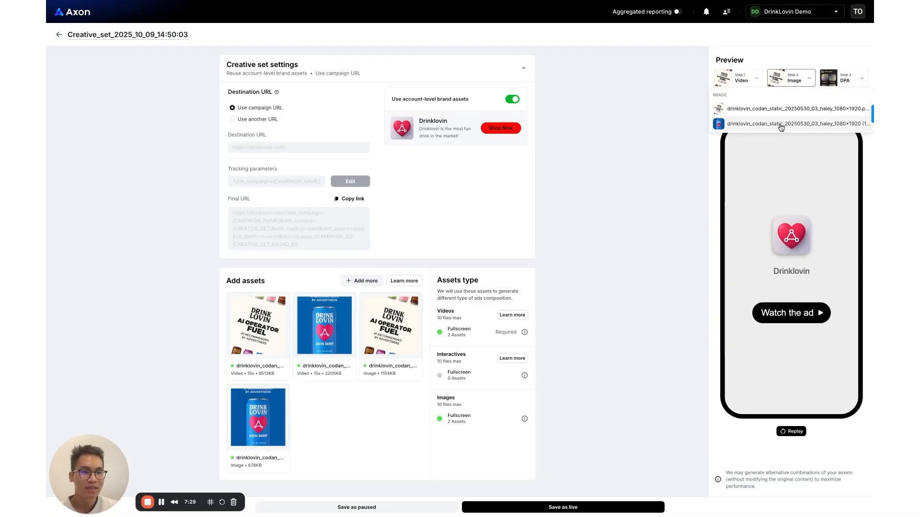
pyautogui.click(781, 125)
pyautogui.click(769, 319)
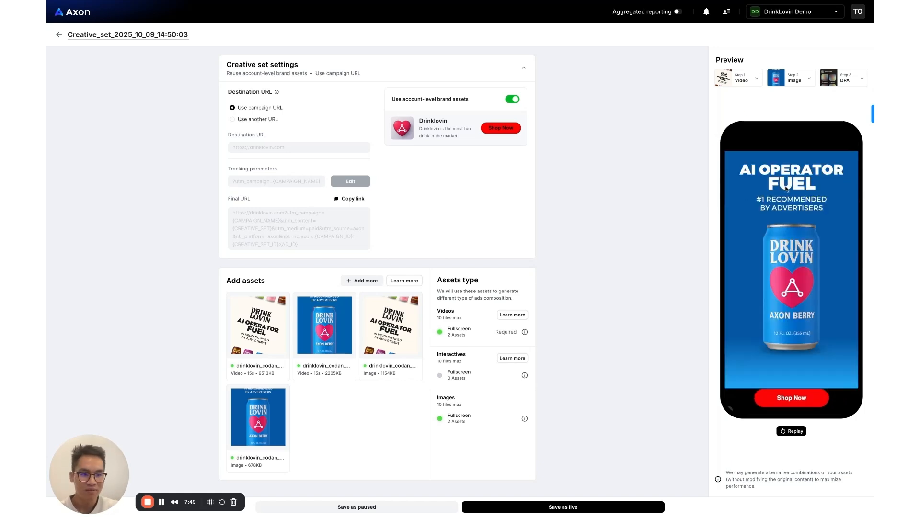
pyautogui.click(735, 137)
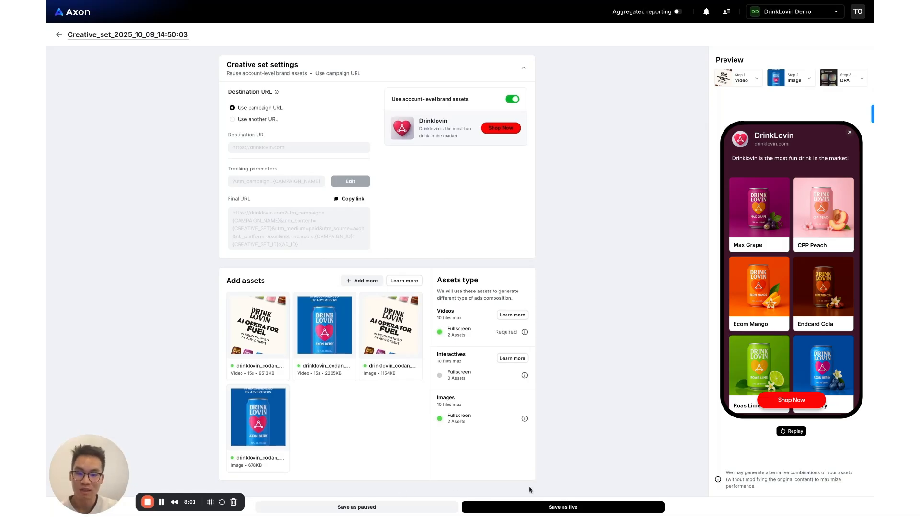
# Save the creative set as live and show the additional actions available for it in the DrinkLovin_ROAS campaign.
pyautogui.click(549, 507)
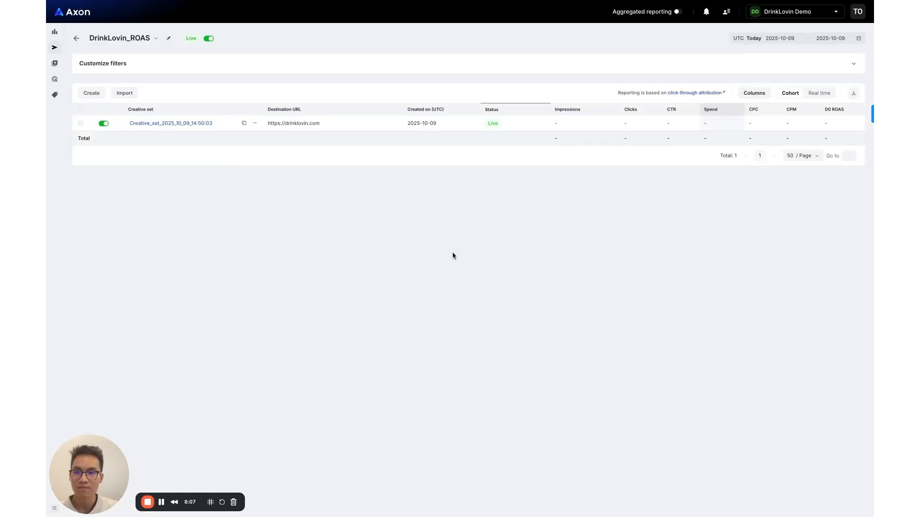
pyautogui.click(258, 126)
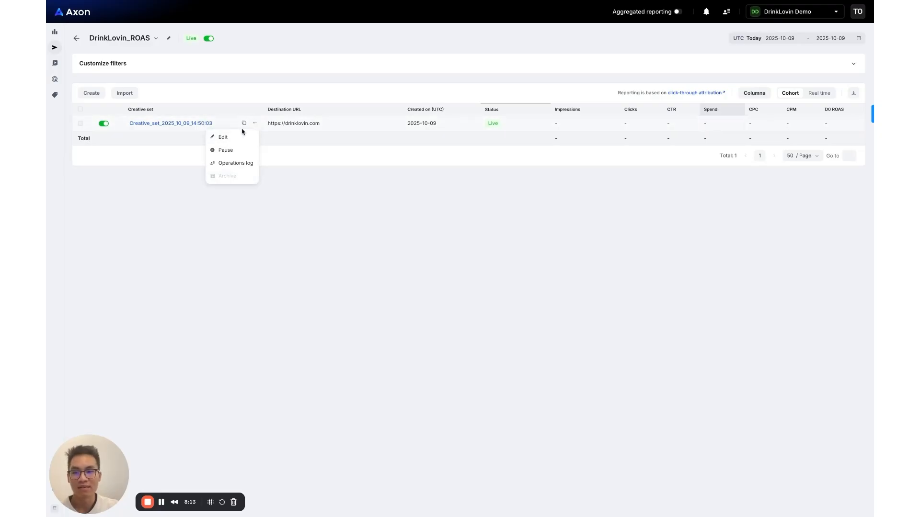
# Edit the creative set in the DrinkLovin_ROAS campaign, rename it "Evergreen Assets", and save it as live.
pyautogui.click(230, 139)
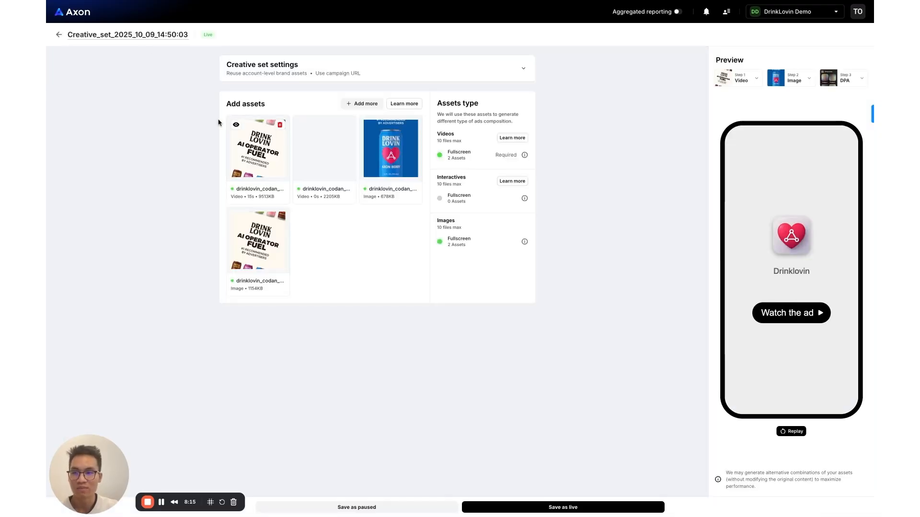
pyautogui.tripleClick(139, 35)
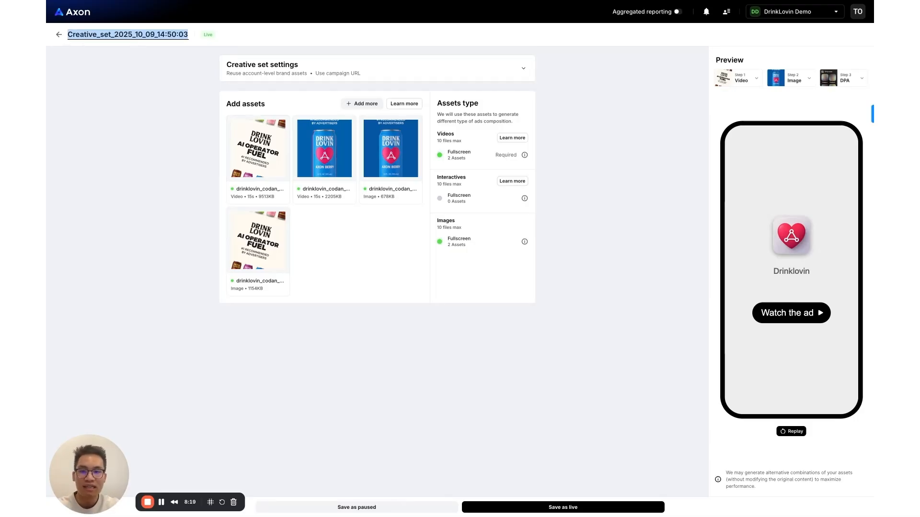
pyautogui.write('E')
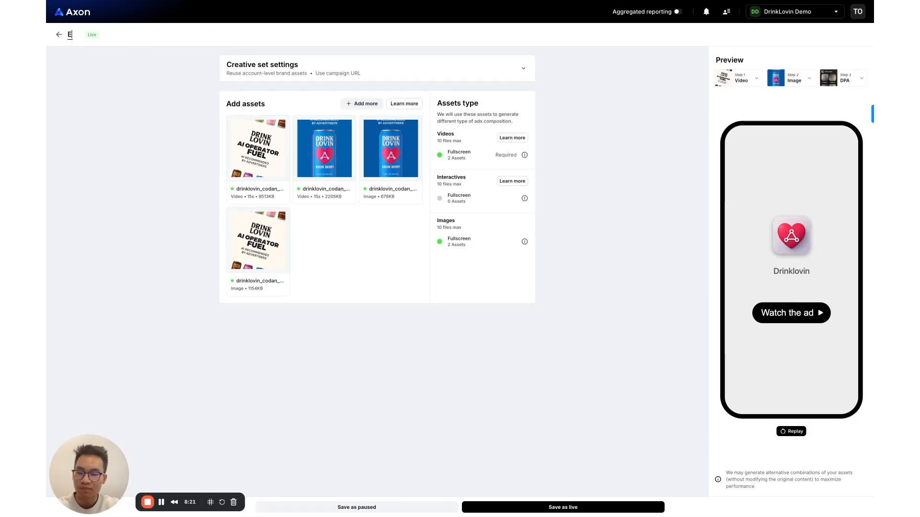
pyautogui.write('vergreen Assets')
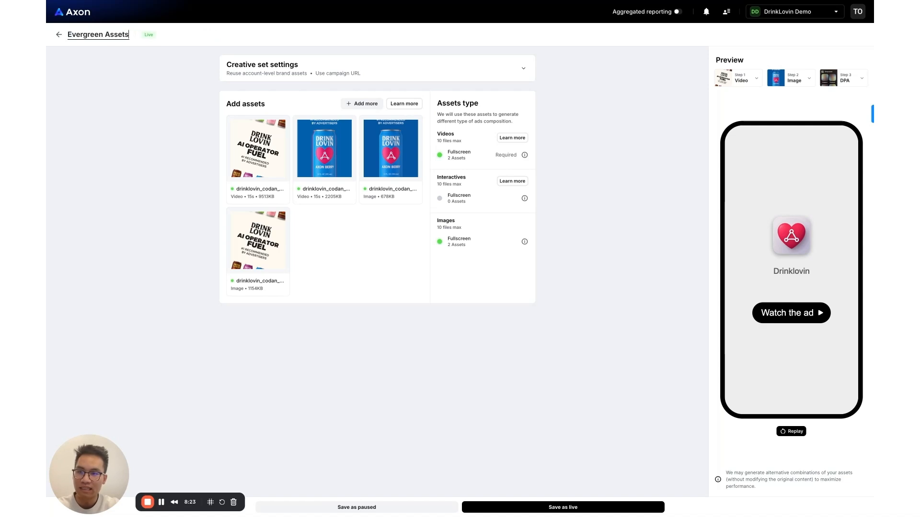
pyautogui.click(106, 156)
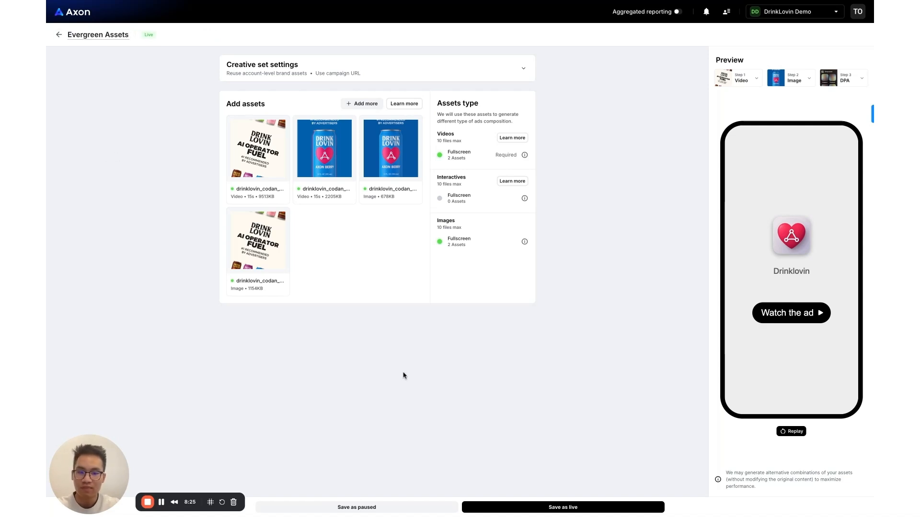
pyautogui.click(472, 507)
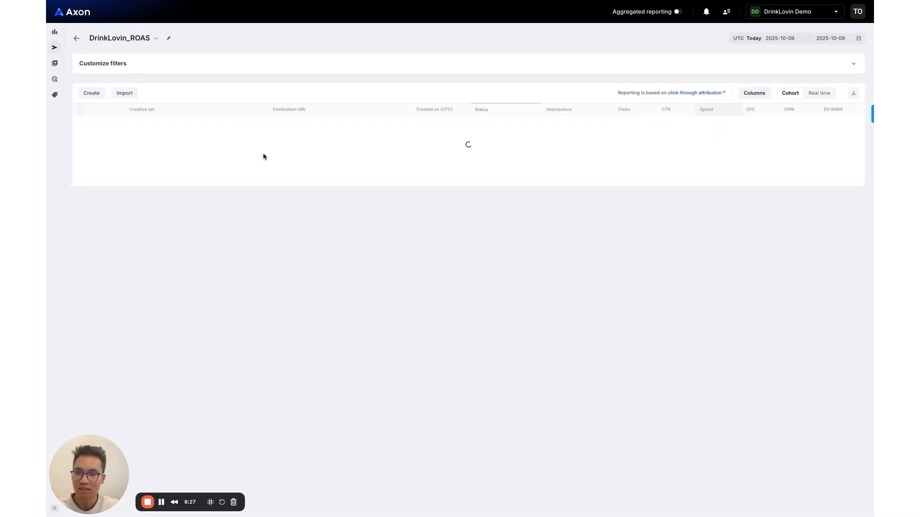